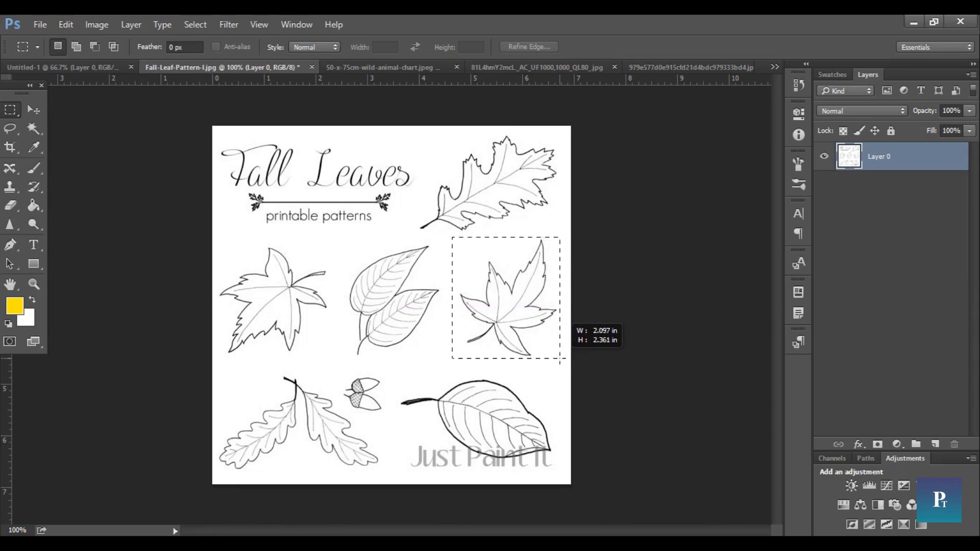
Define the selected maple leaf in the fall leaves pattern as a brush preset named "leaf design".
left_click(75, 26)
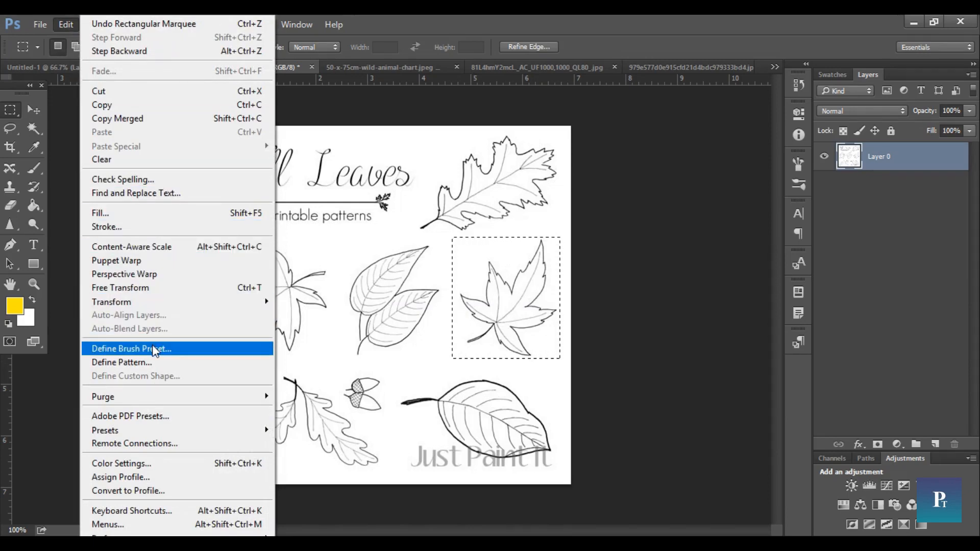
left_click(153, 348)
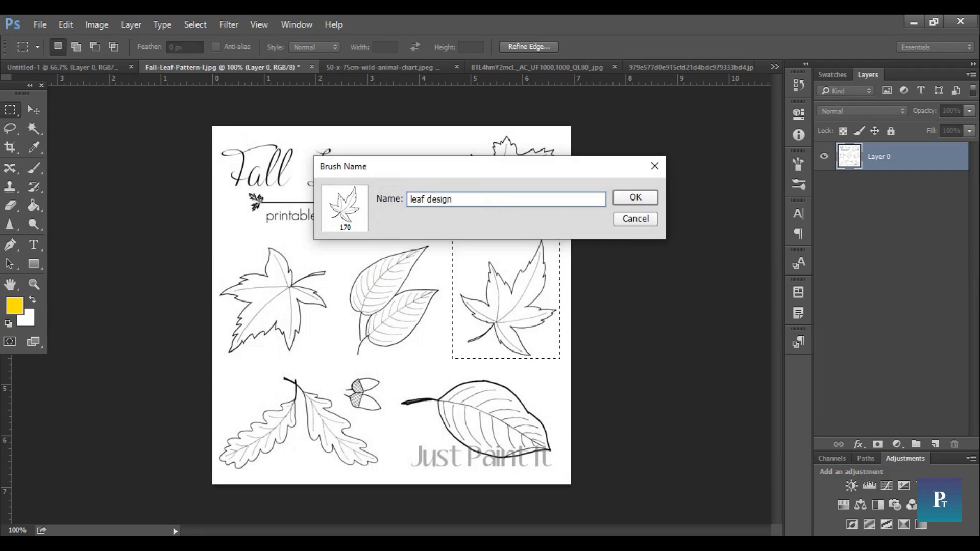
type("leaf design")
key("Return")
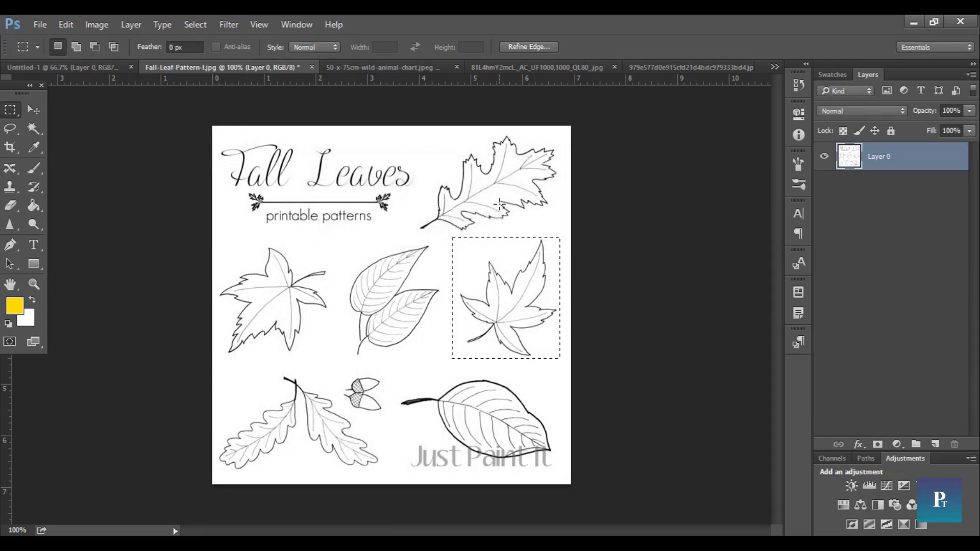
Switch to the blank Untitled-1 canvas with the Brush tool and locate the 170 px leaf brush among the presets.
left_click(36, 170)
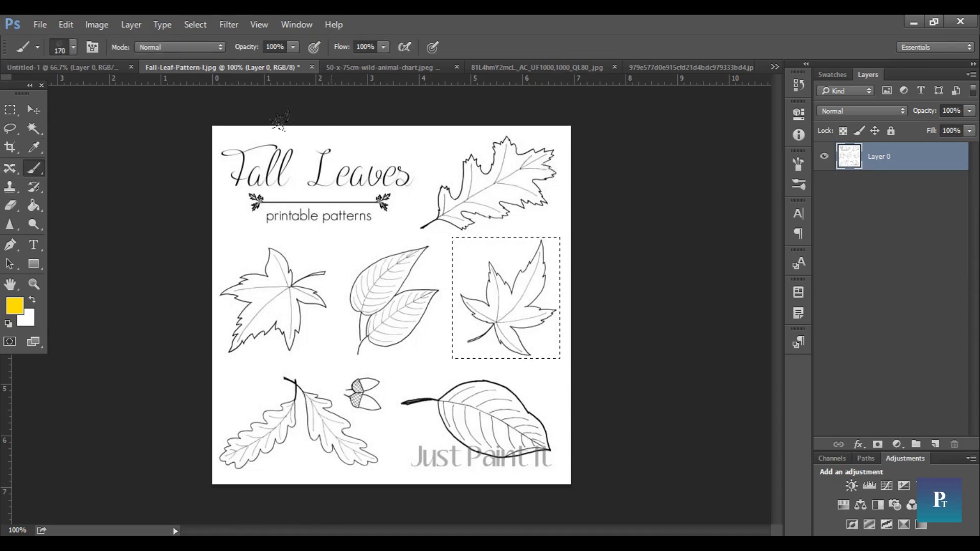
left_click(101, 68)
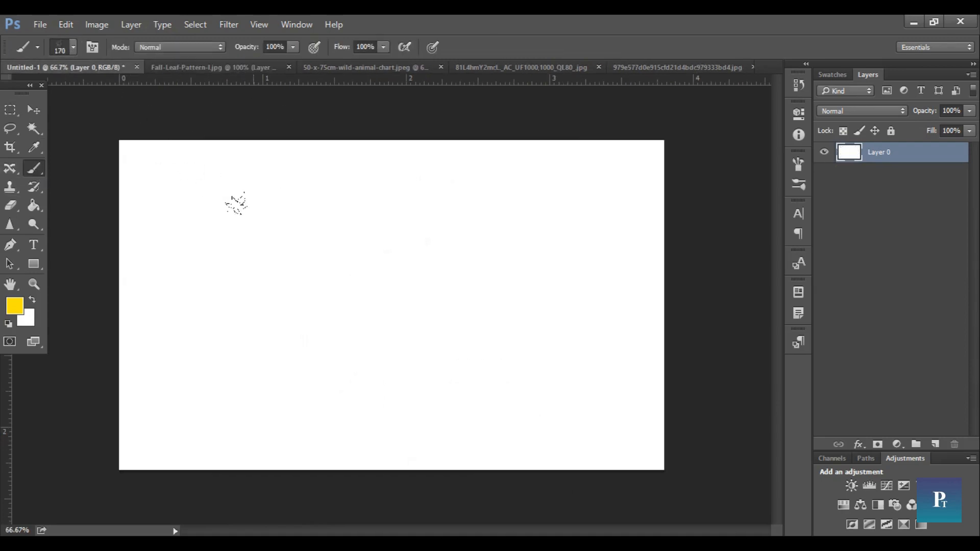
left_click(802, 184)
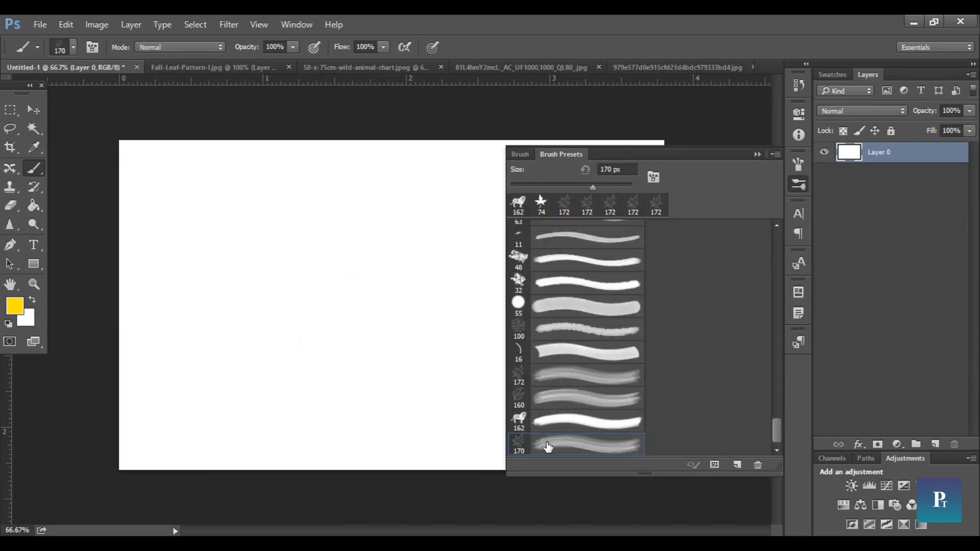
left_click(757, 154)
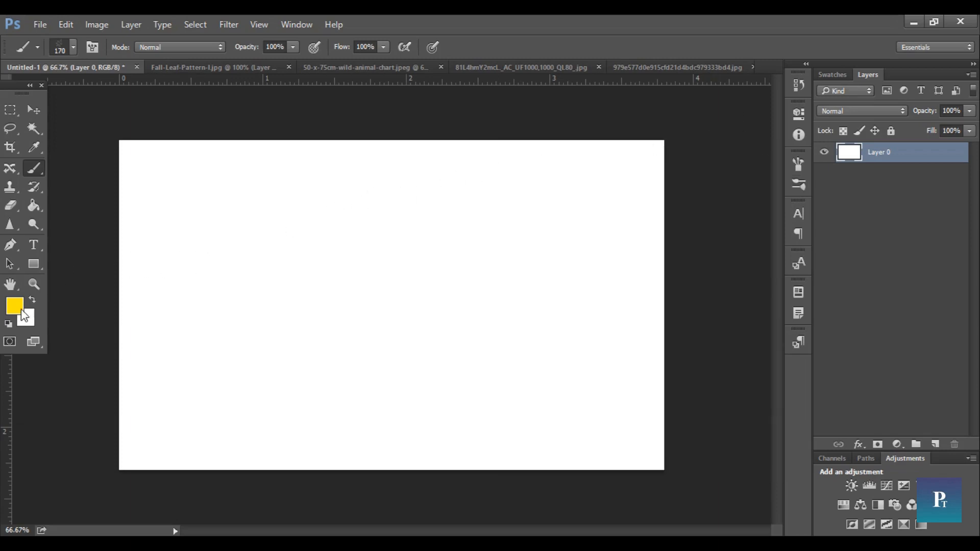
Set the foreground colour to dark green 04a313 for painting with the Brush tool.
left_click(22, 310)
left_click_drag(663, 308, 666, 299)
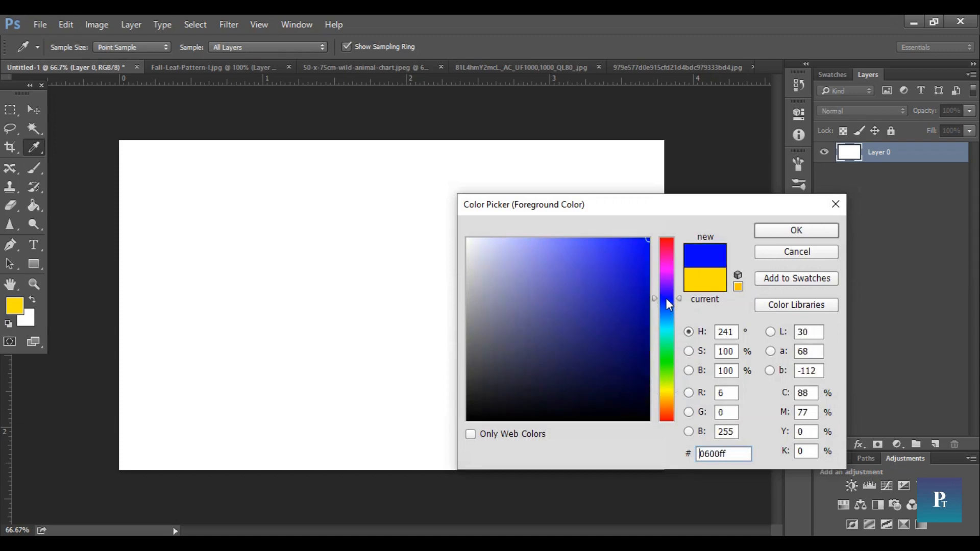
mouse_move(663, 352)
left_mouse_down()
mouse_move(672, 372)
mouse_move(672, 357)
left_mouse_up()
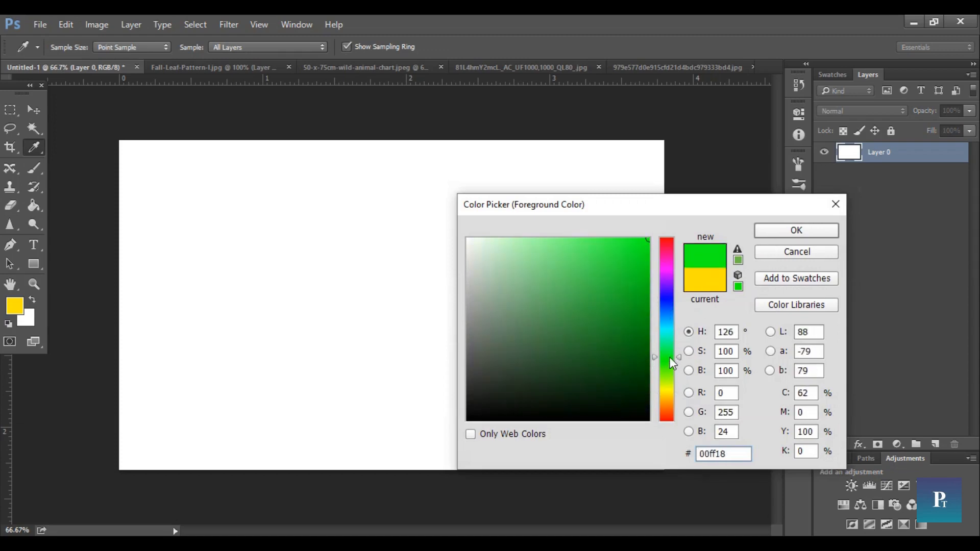
mouse_move(611, 293)
left_mouse_down()
mouse_move(650, 318)
mouse_move(654, 353)
mouse_move(645, 304)
left_mouse_up()
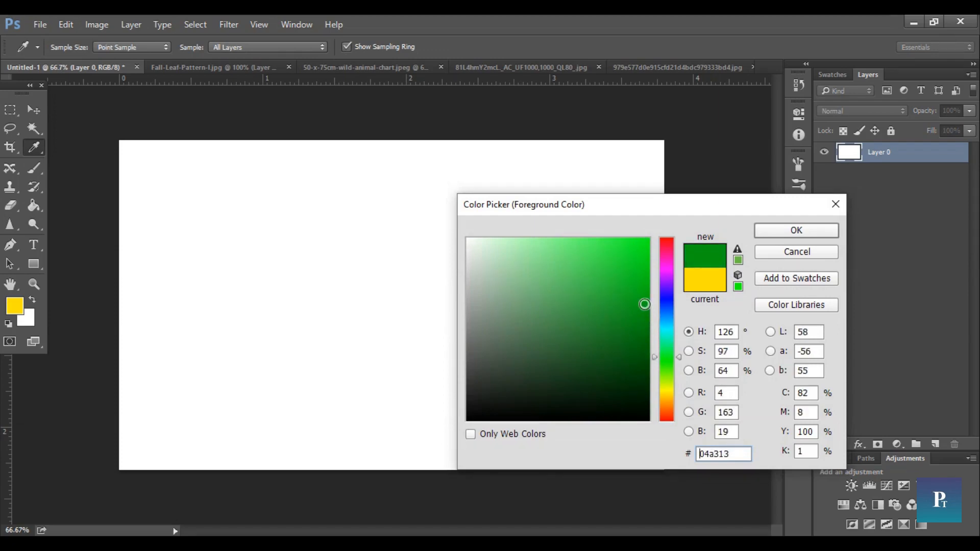
left_click(796, 230)
key("b")
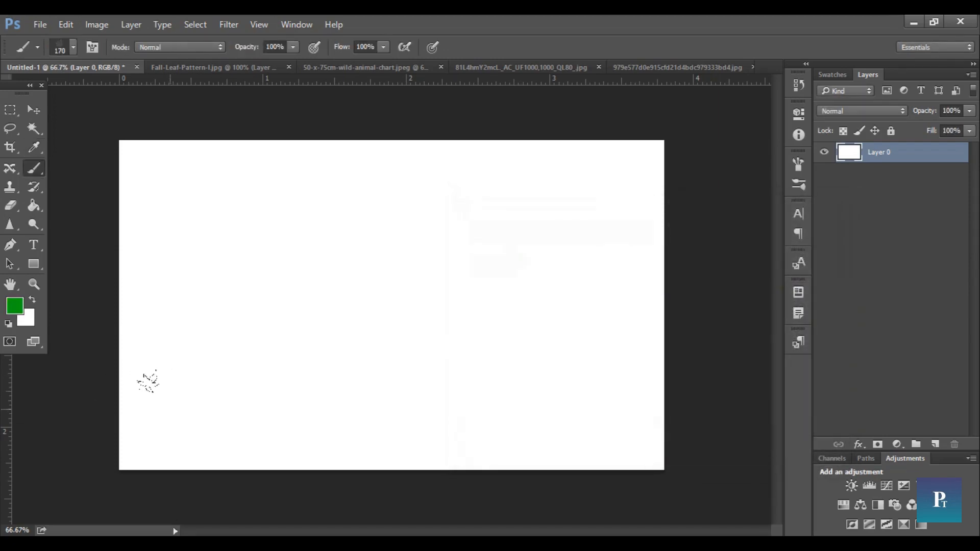
Stamp about eighteen green maple leaves scattered across the whole Untitled-1 canvas with the 170 px leaf brush.
left_click(148, 381)
left_click(179, 294)
left_click(155, 220)
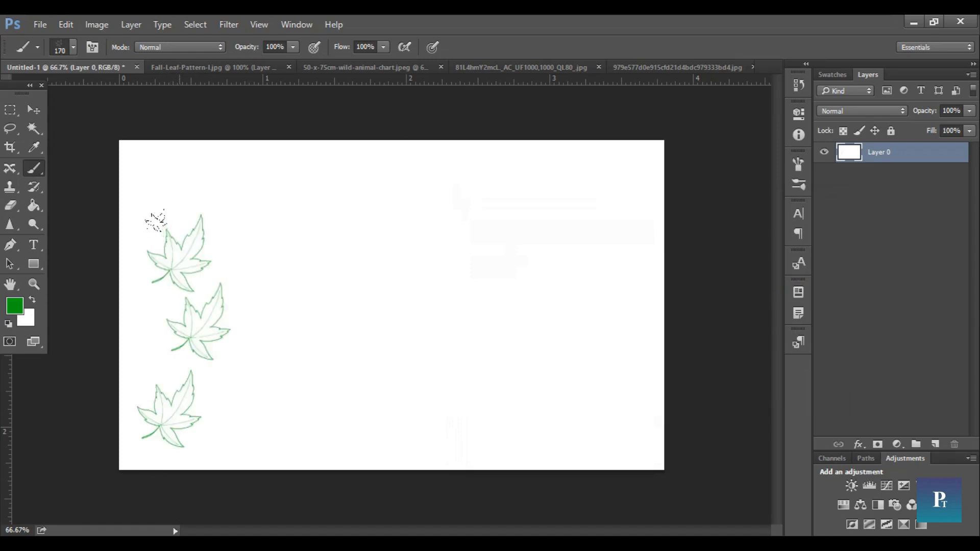
left_click(226, 146)
left_click(313, 223)
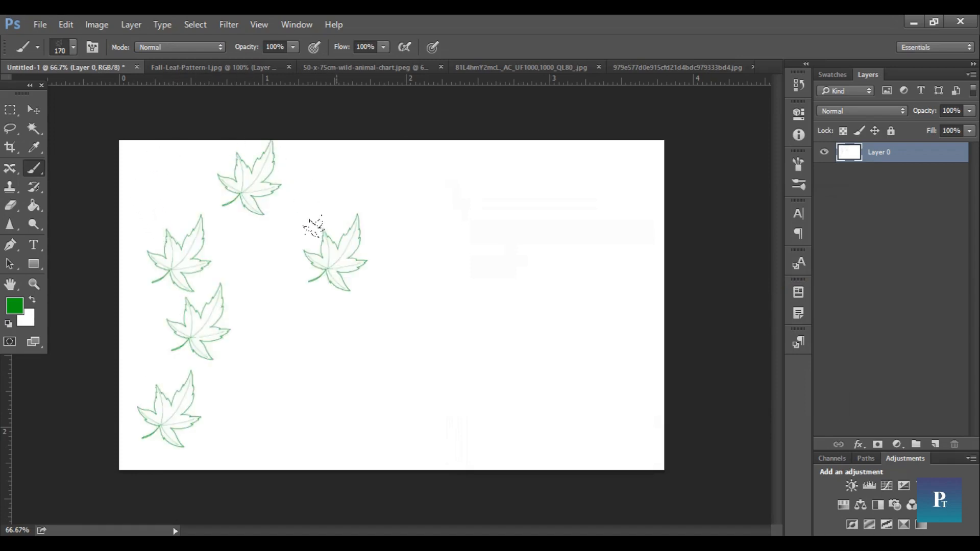
left_click(262, 368)
left_click(375, 378)
left_click(436, 302)
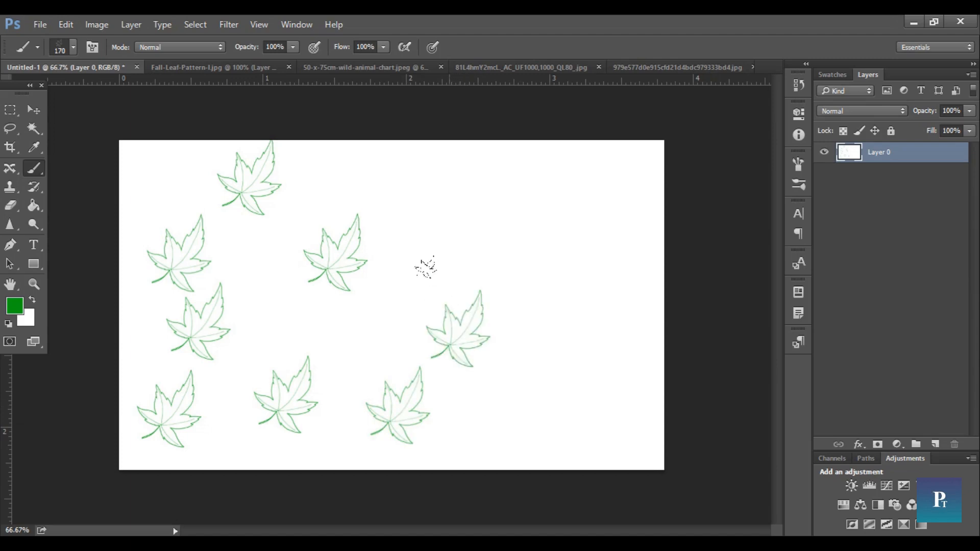
left_click(399, 199)
left_click(433, 153)
left_click(553, 168)
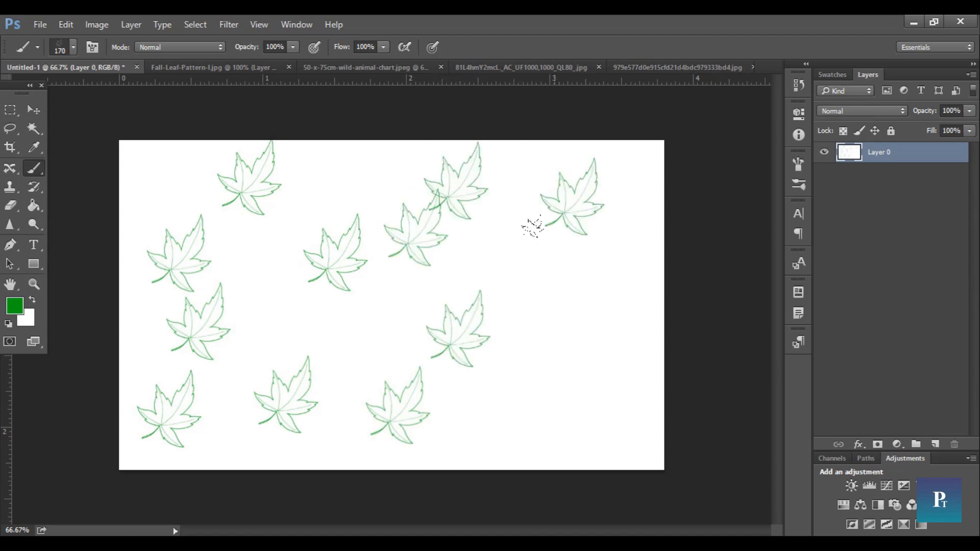
left_click(555, 294)
left_click(506, 413)
left_click(637, 413)
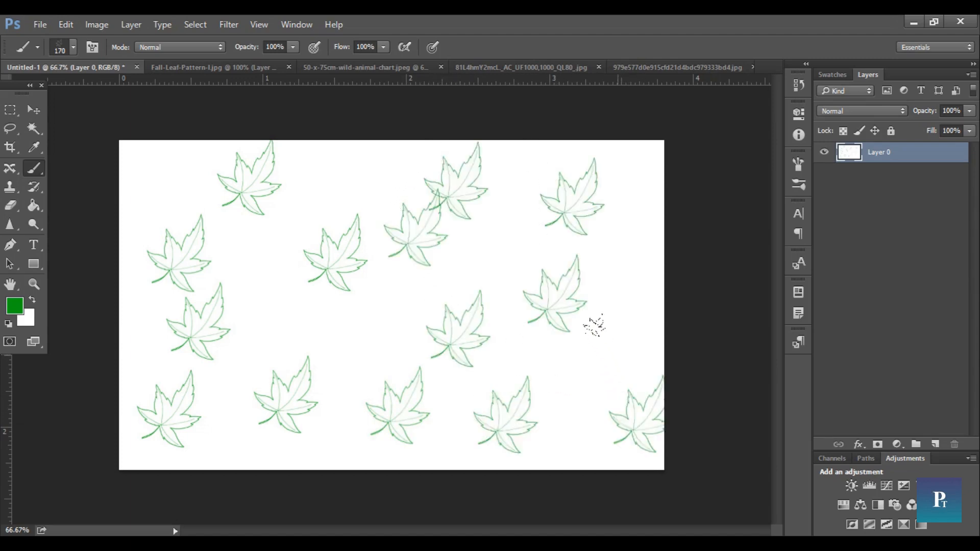
left_click(614, 321)
left_click(633, 196)
left_click(342, 326)
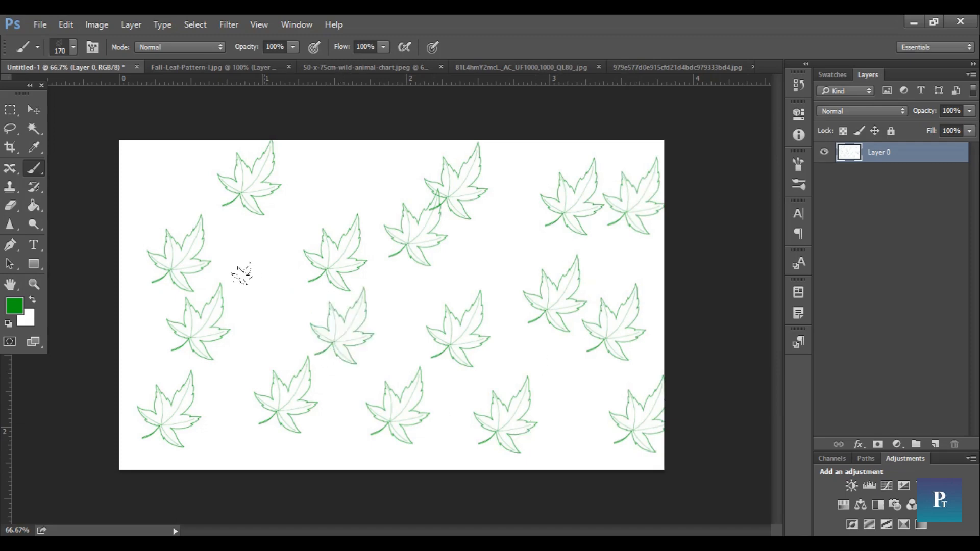
left_click(263, 302)
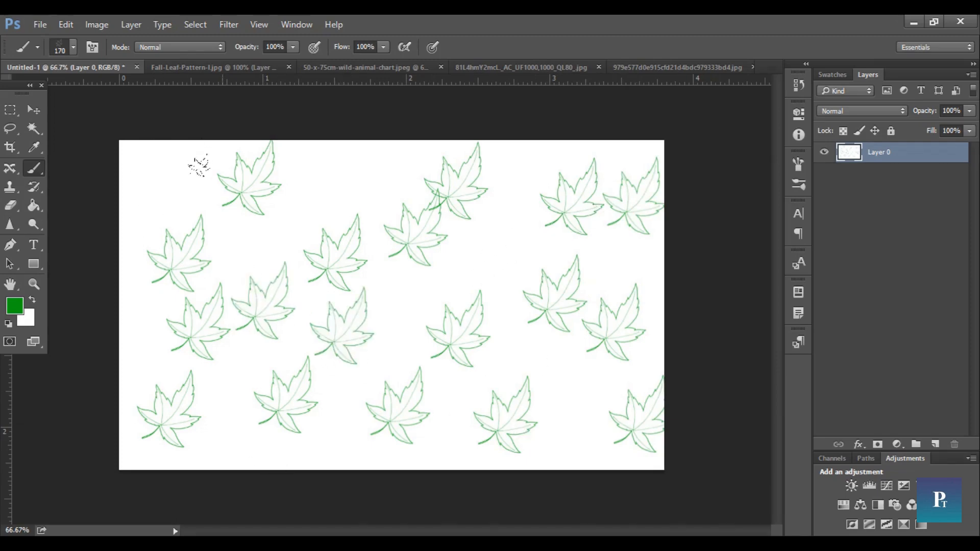
Revert Untitled-1 to its opening history snapshot to clear all the stamped leaves.
left_click(798, 85)
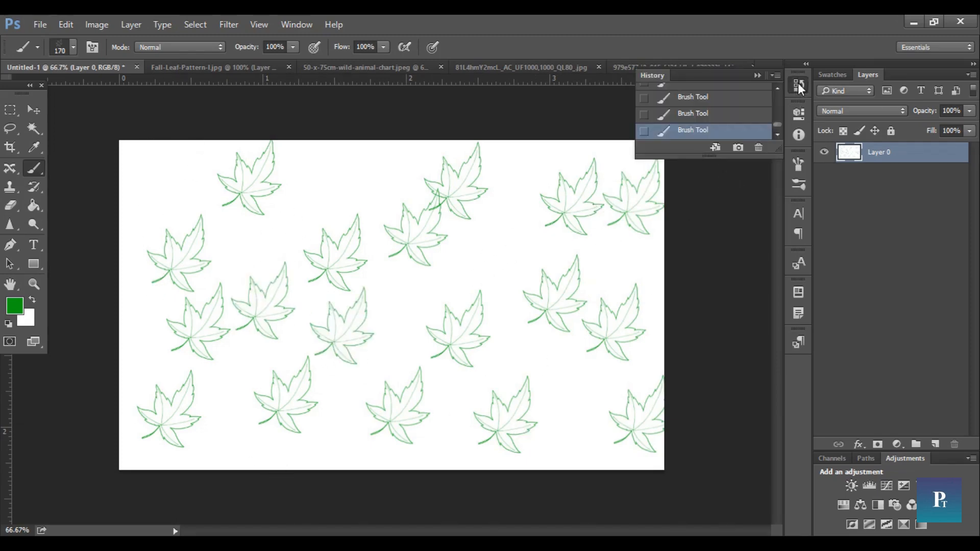
left_click_drag(777, 125, 778, 78)
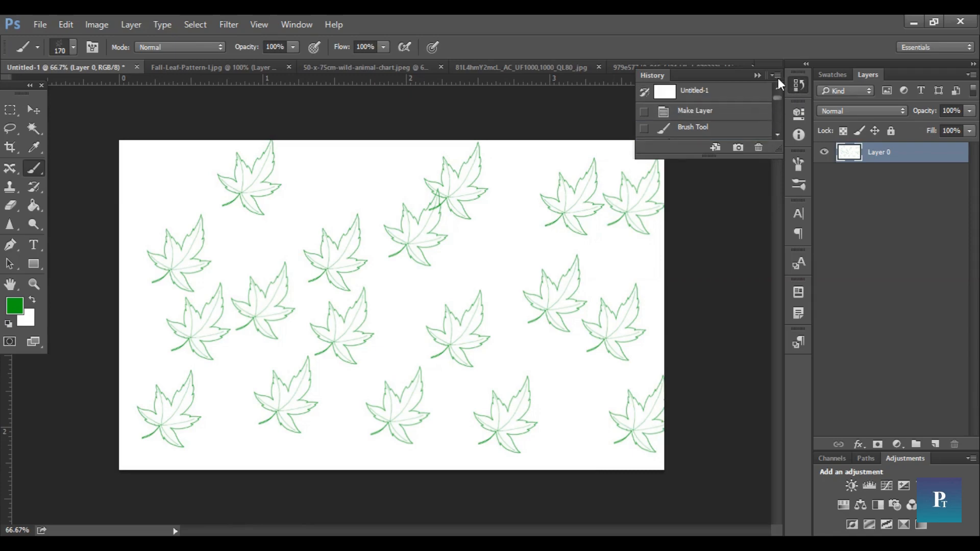
left_click(724, 97)
In Fall-Leaf-Pattern-I.jpg, select the two-leaf drawing in the middle with a rectangular marquee and define it as a brush preset named "two leafs".
left_click(185, 68)
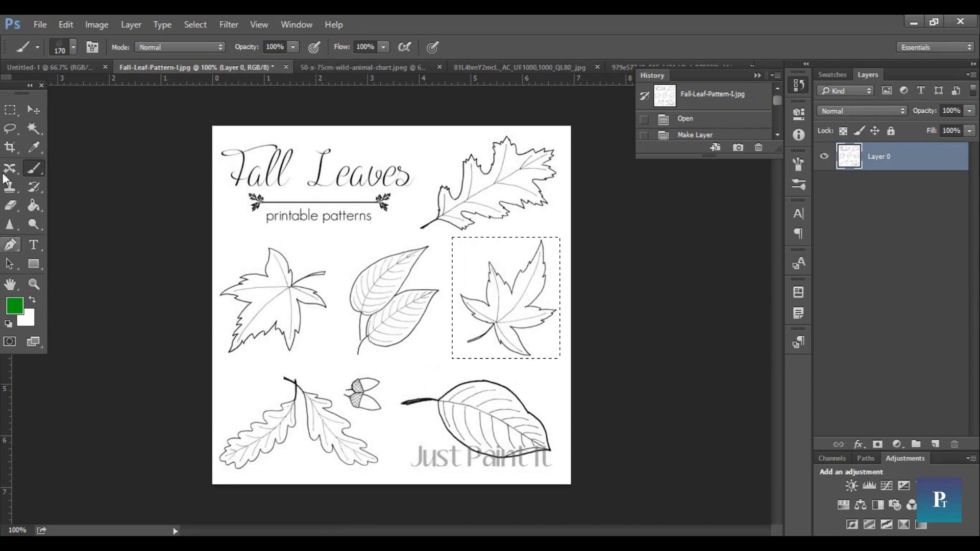
left_click_drag(10, 110, 48, 111)
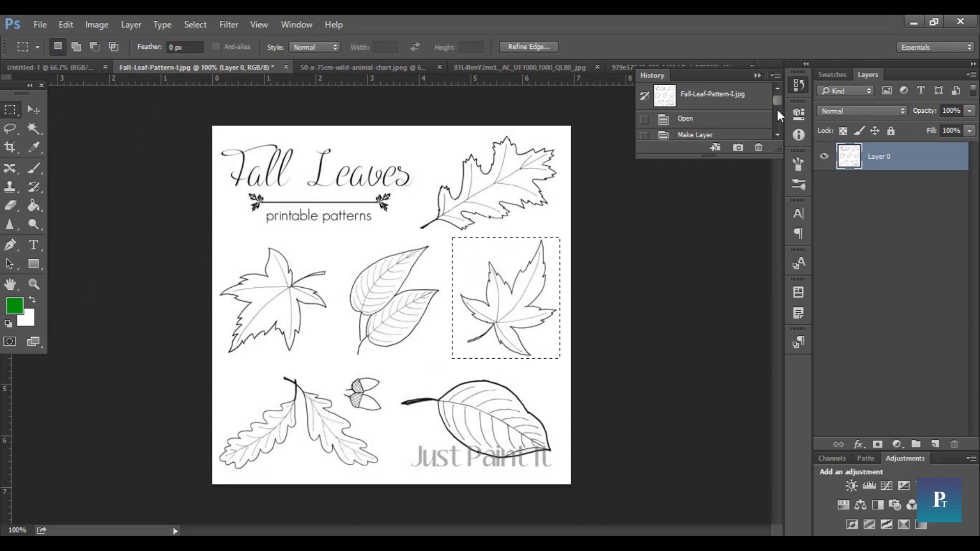
left_click(757, 75)
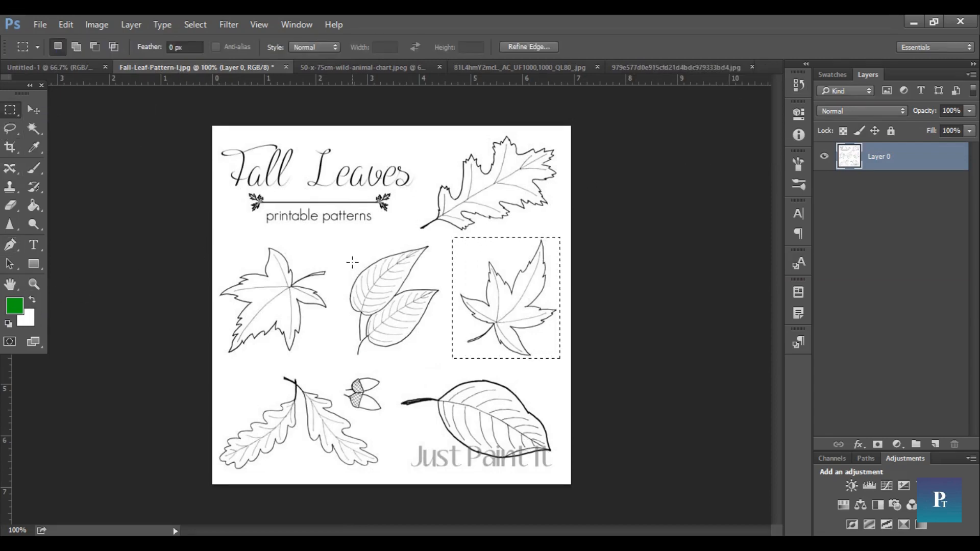
left_click_drag(335, 234, 445, 358)
left_click(69, 20)
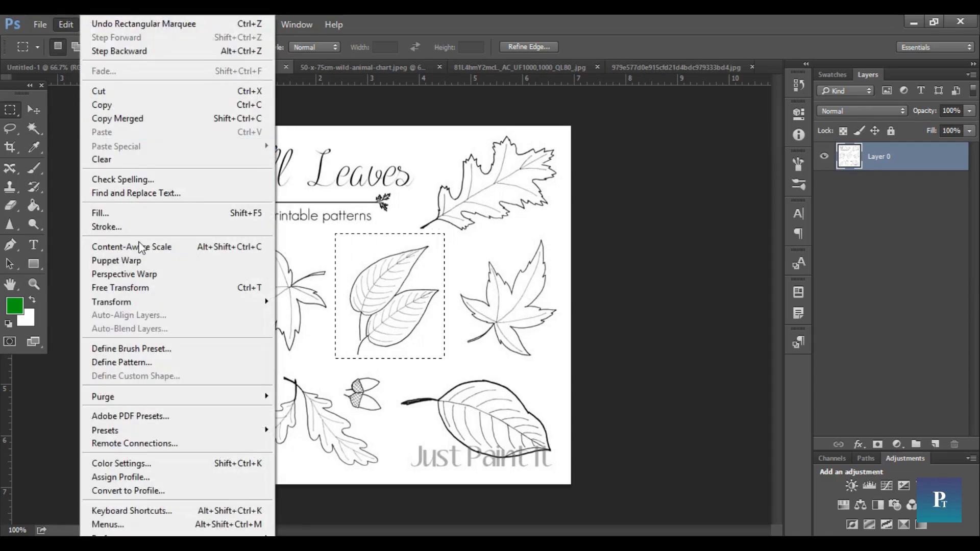
left_click(163, 351)
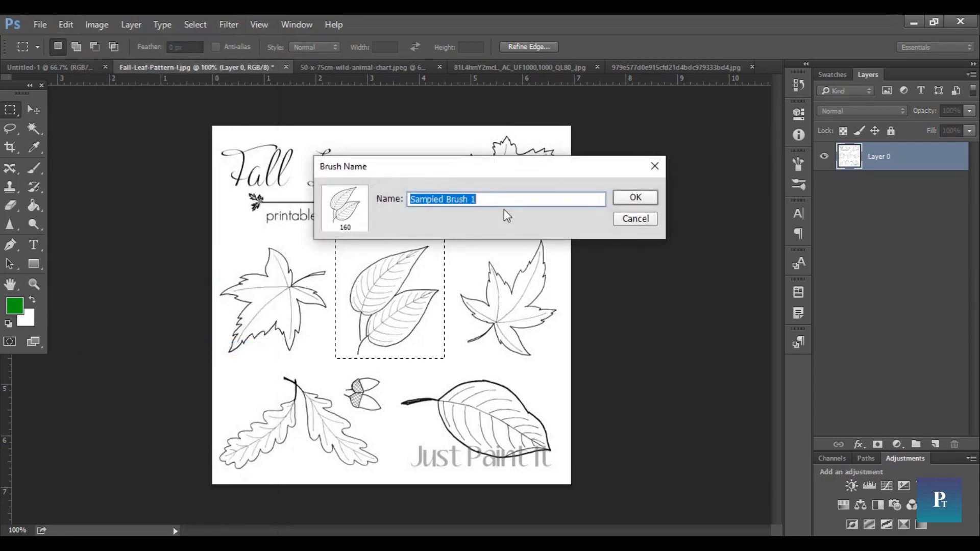
type("two leafs")
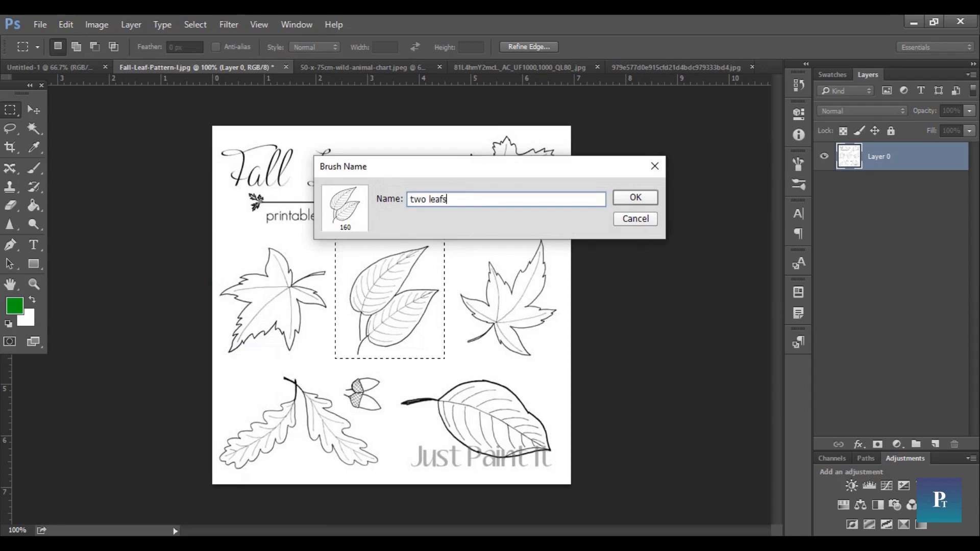
key("Return")
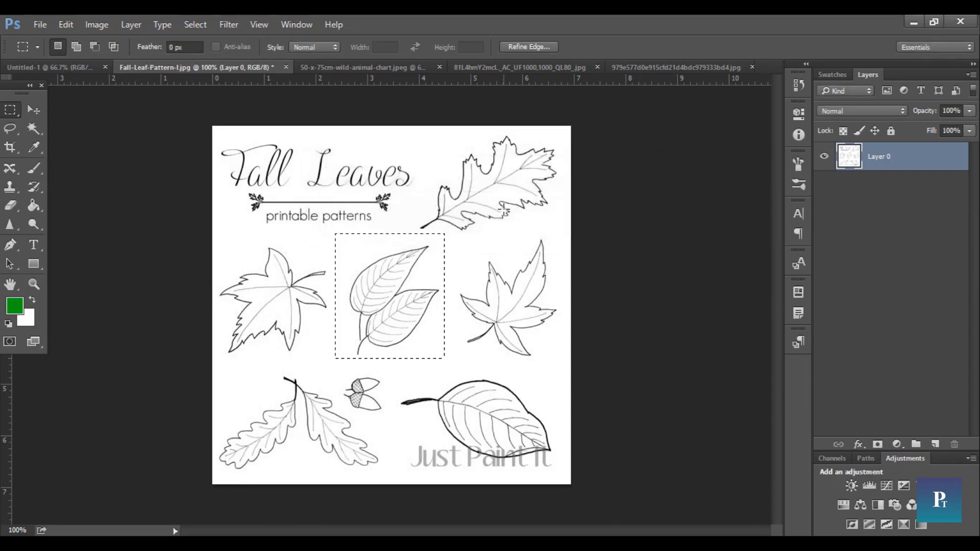
Return to the blank Untitled-1 canvas with the Brush tool and locate the new 160 px two-leaf brush among the presets.
left_click(28, 169)
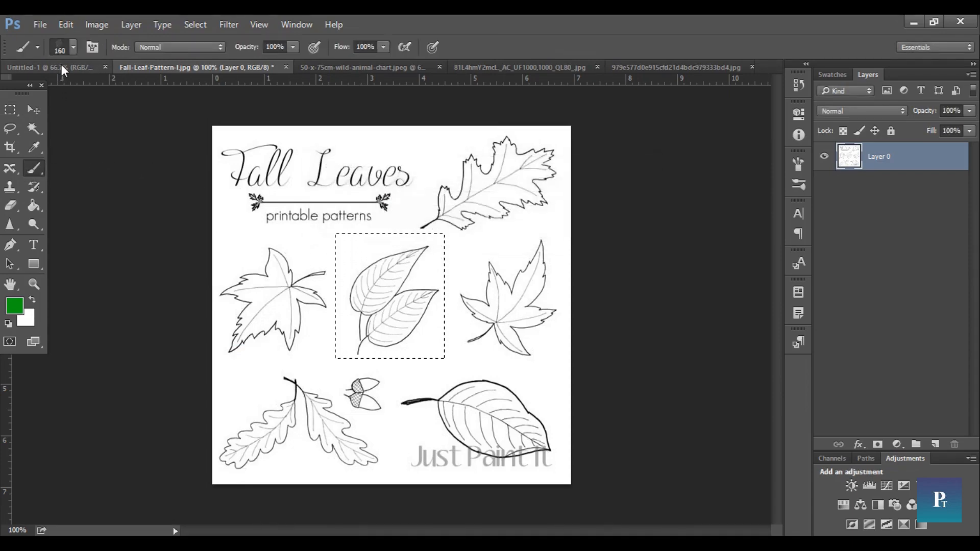
left_click(62, 66)
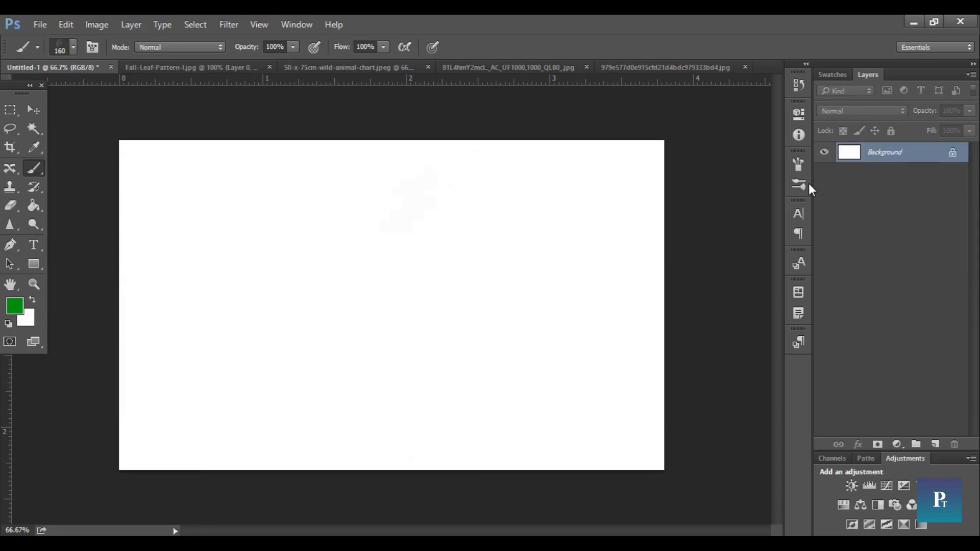
left_click(800, 184)
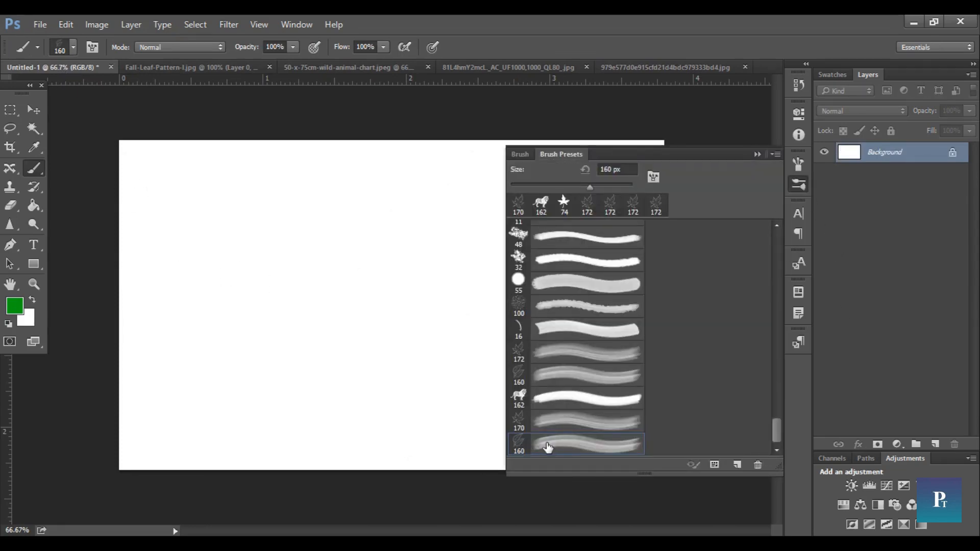
left_click(758, 154)
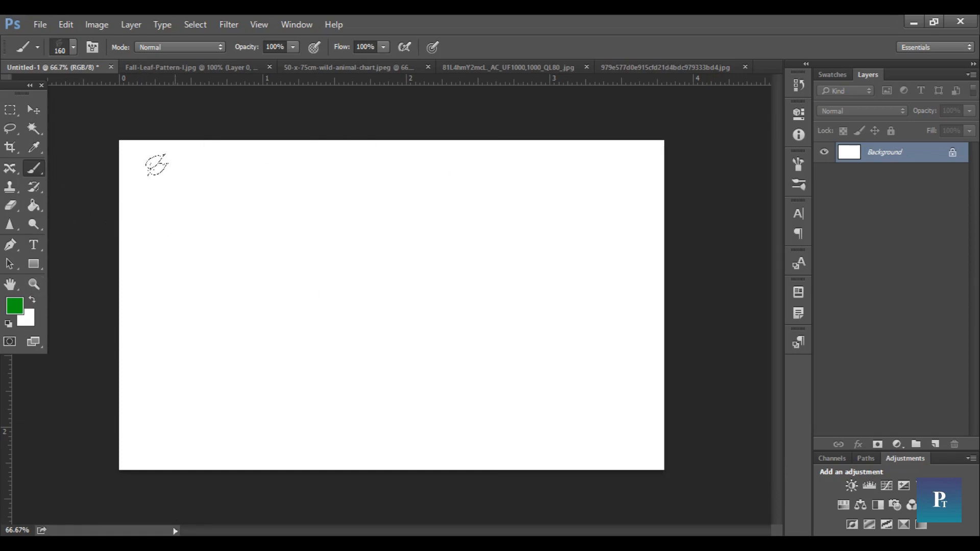
Stamp ten green two-leaf shapes scattered over the left and middle of the Untitled-1 canvas with the 160 px brush.
left_click(171, 190)
left_click(178, 269)
left_click(169, 372)
left_click(279, 322)
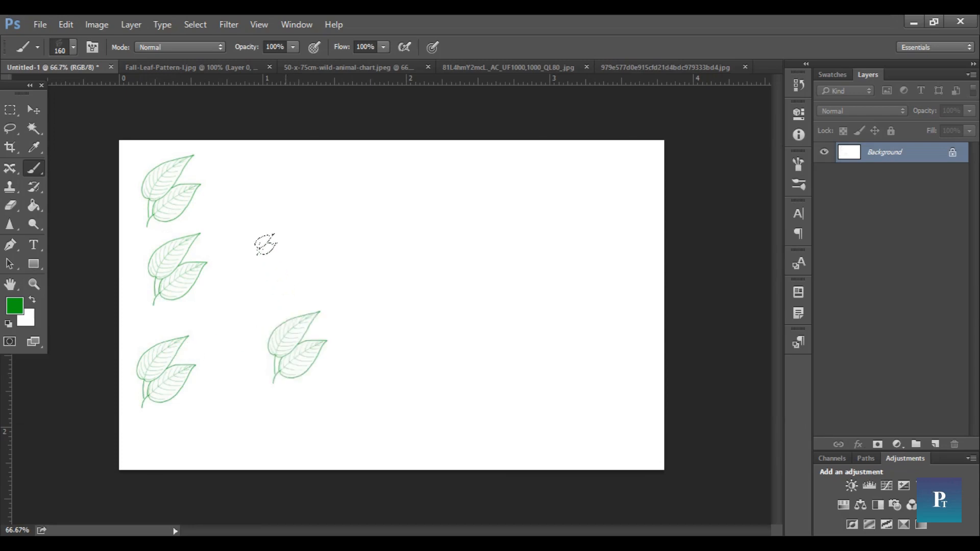
left_click(261, 225)
left_click(299, 173)
left_click(379, 320)
left_click(333, 398)
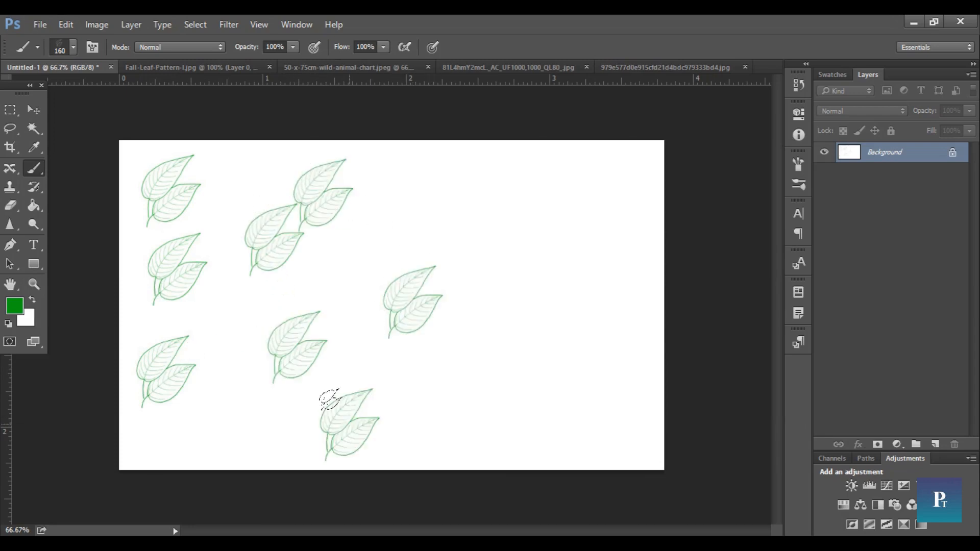
left_click(235, 400)
left_click(212, 323)
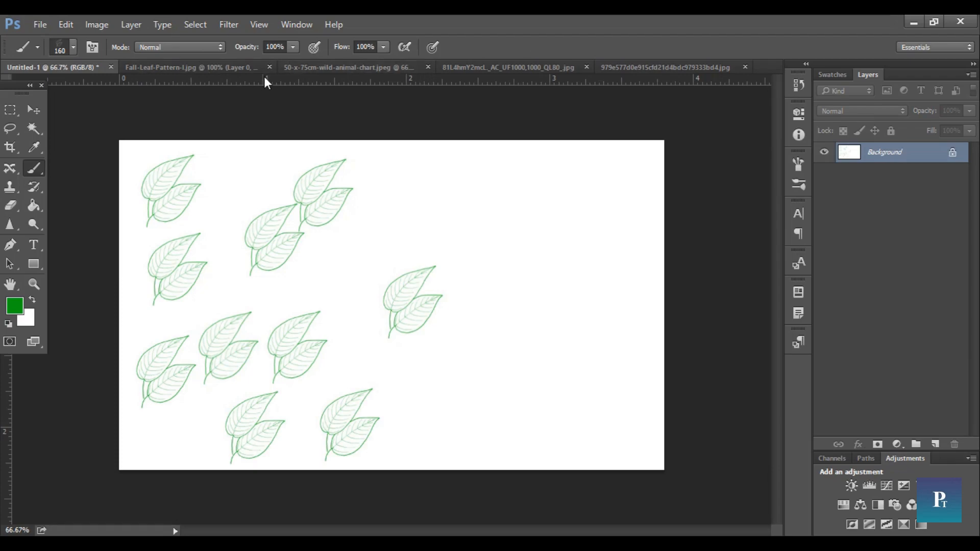
In the 50-x-75cm-wild-animal-chart.jpeg image, select the lion picture above its caption with a rectangular marquee.
left_click(237, 69)
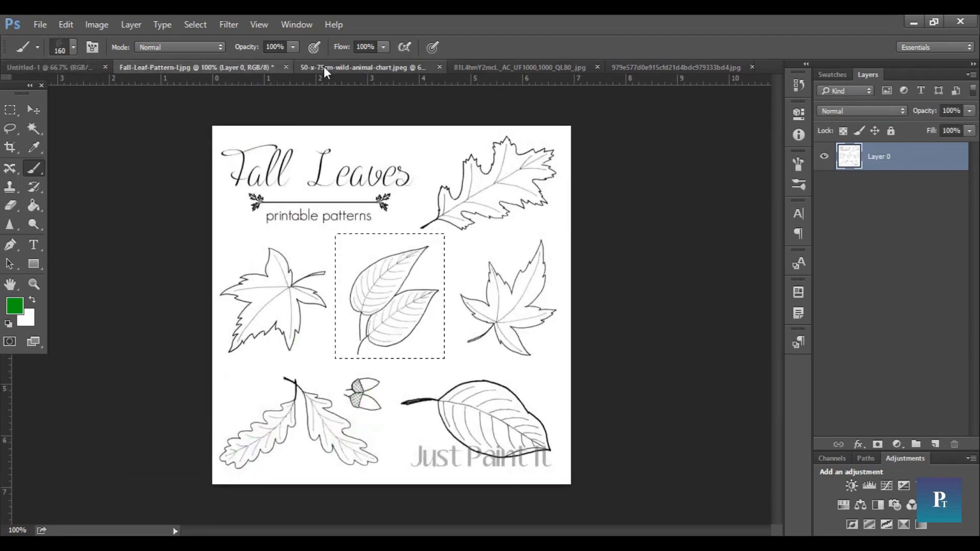
left_click(324, 67)
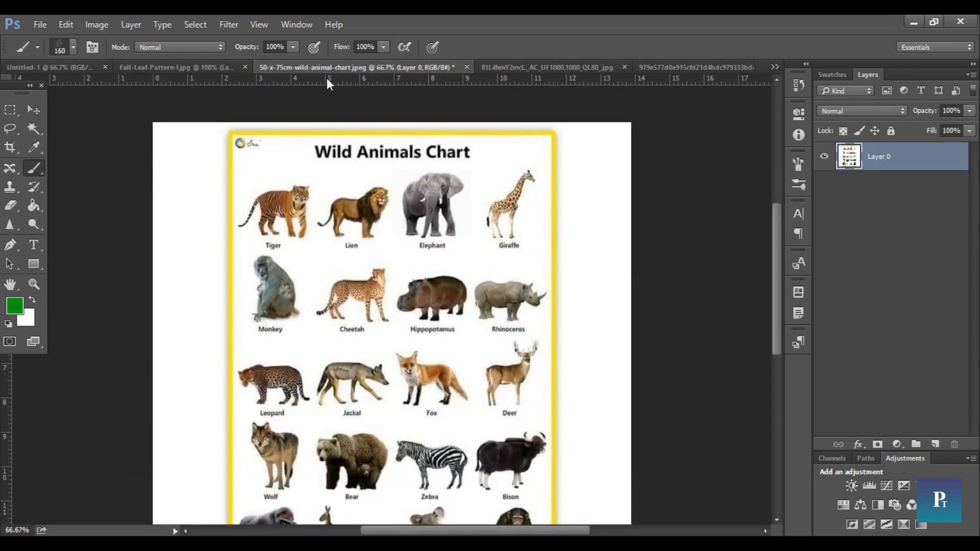
left_click(13, 110)
left_click(34, 110)
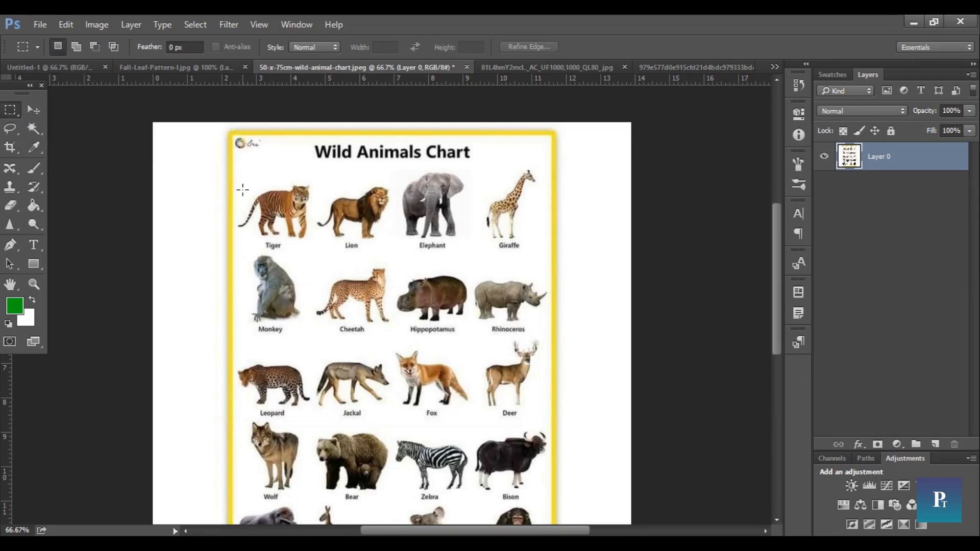
key("ctrl+plus")
key("ctrl+plus")
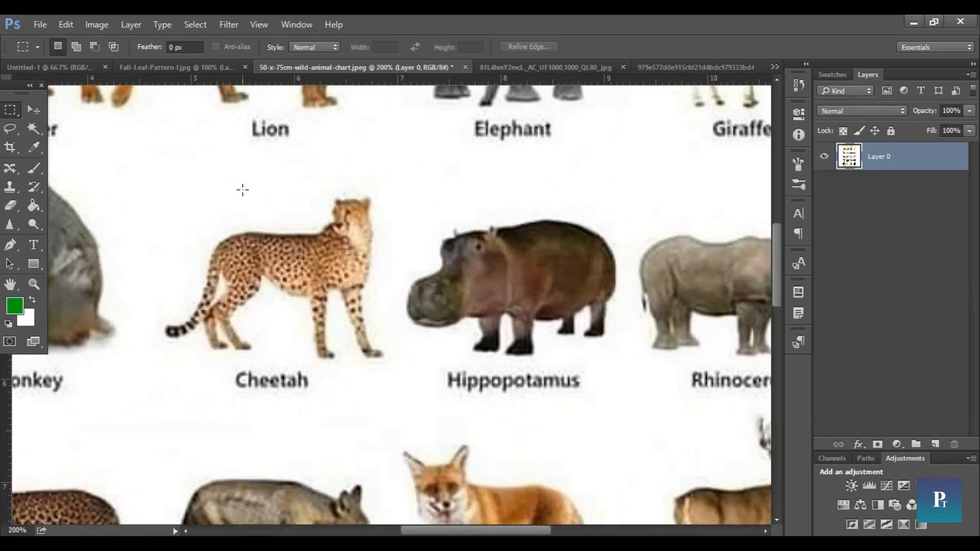
left_click_drag(779, 268, 776, 226)
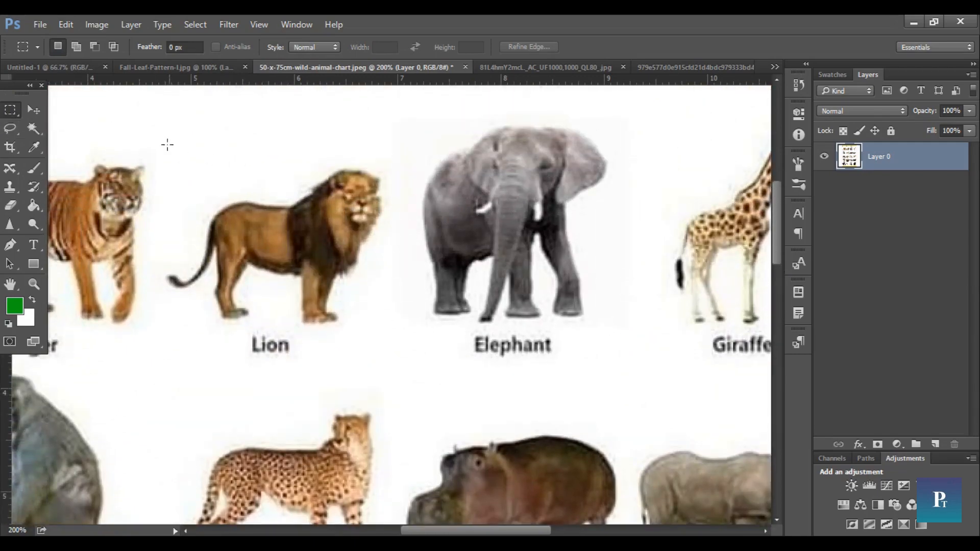
left_click_drag(159, 136, 391, 331)
Define the selected lion as a brush preset named "lions".
left_click(66, 24)
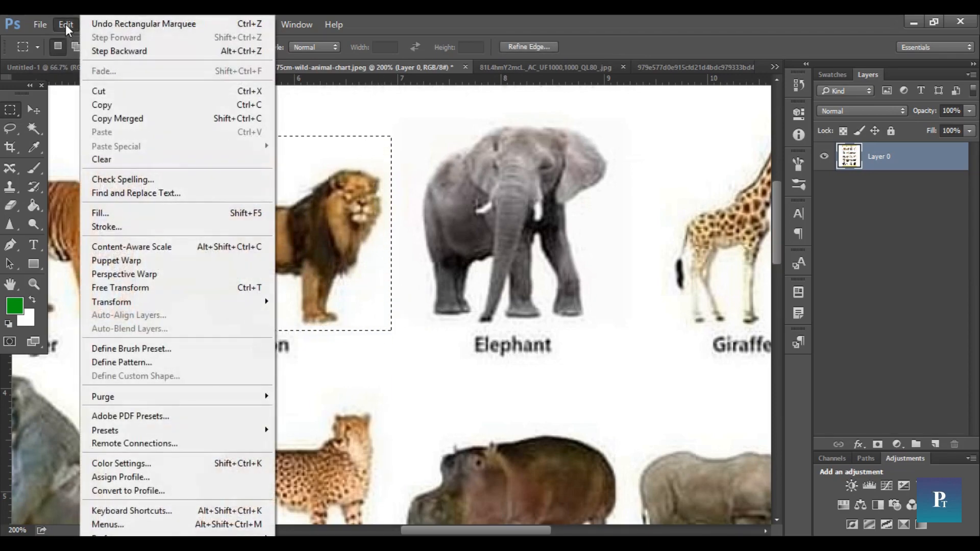
left_click(150, 348)
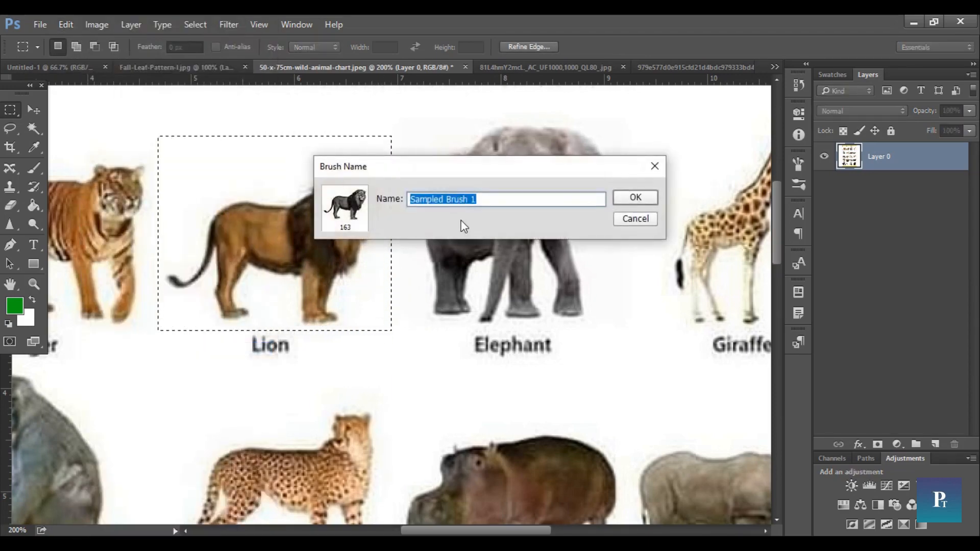
type("lions")
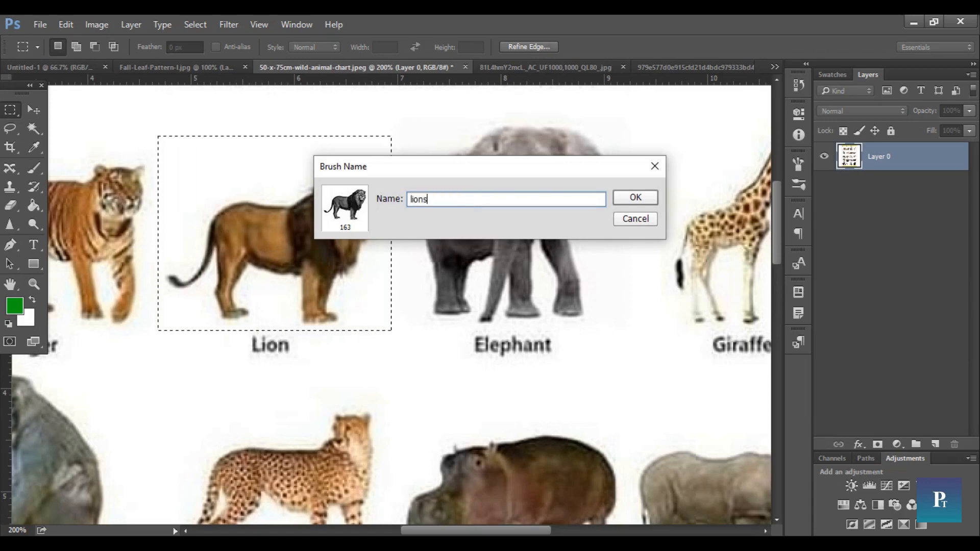
key("Return")
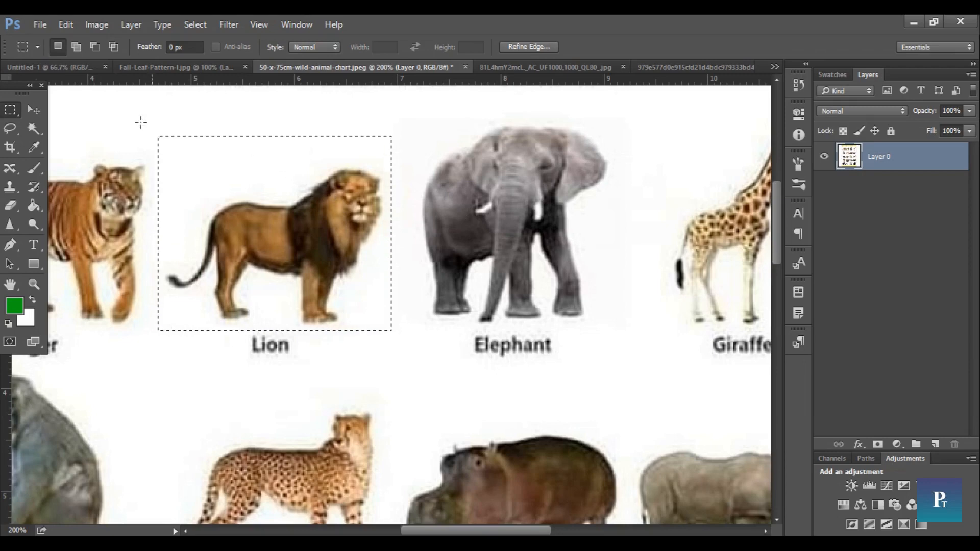
Return to the Untitled-1 canvas with the Brush tool and set the foreground colour to bright orange, #f75903.
left_click(33, 149)
left_click(33, 168)
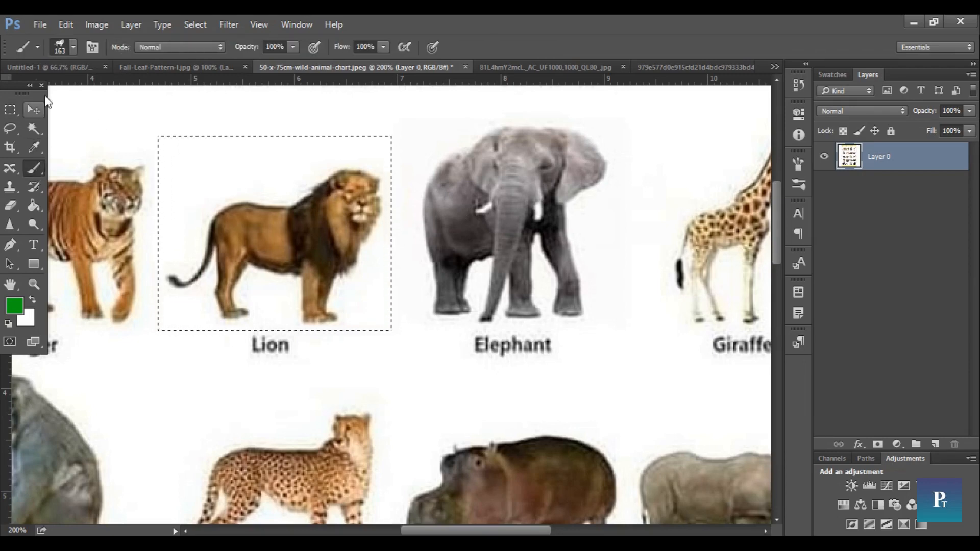
left_click(53, 66)
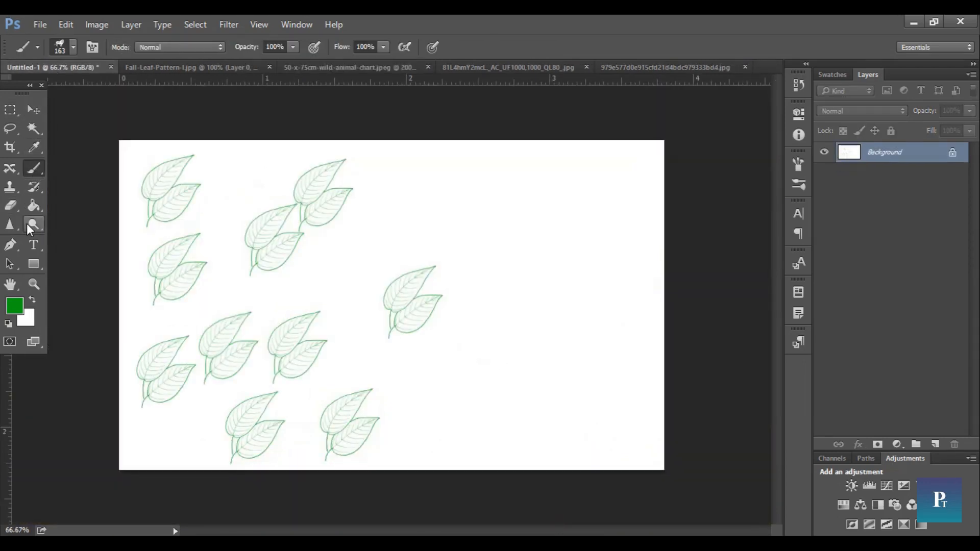
left_click(14, 305)
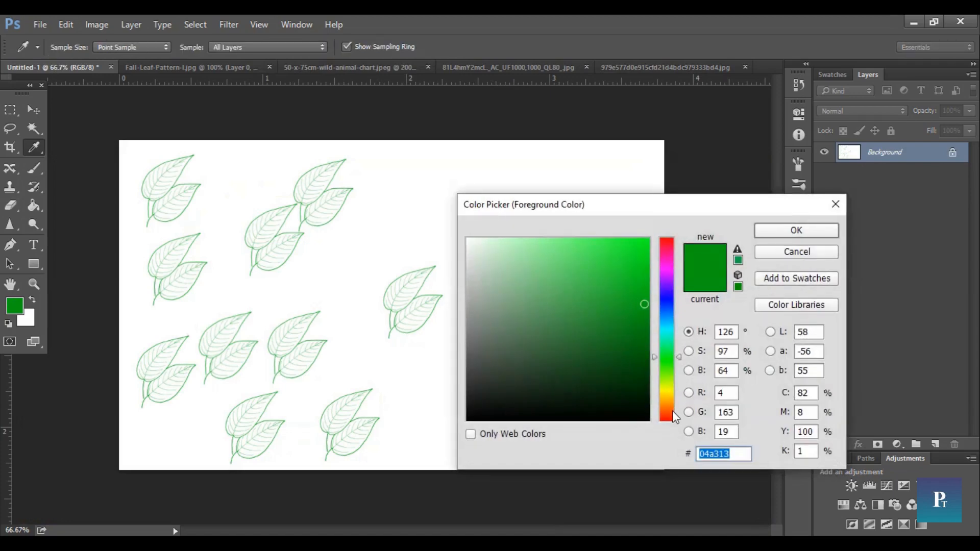
left_click(667, 405)
left_click(643, 255)
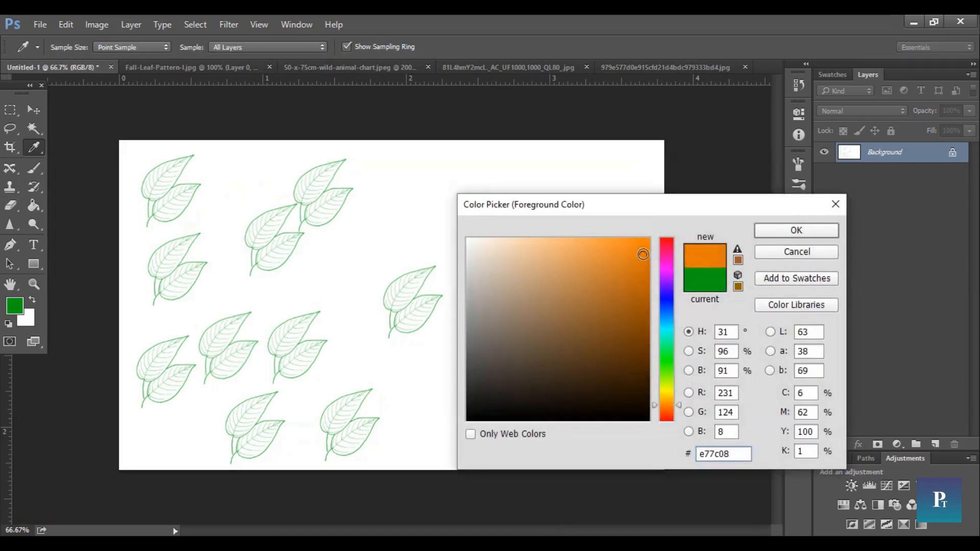
left_click_drag(643, 254, 647, 275)
left_click(672, 399)
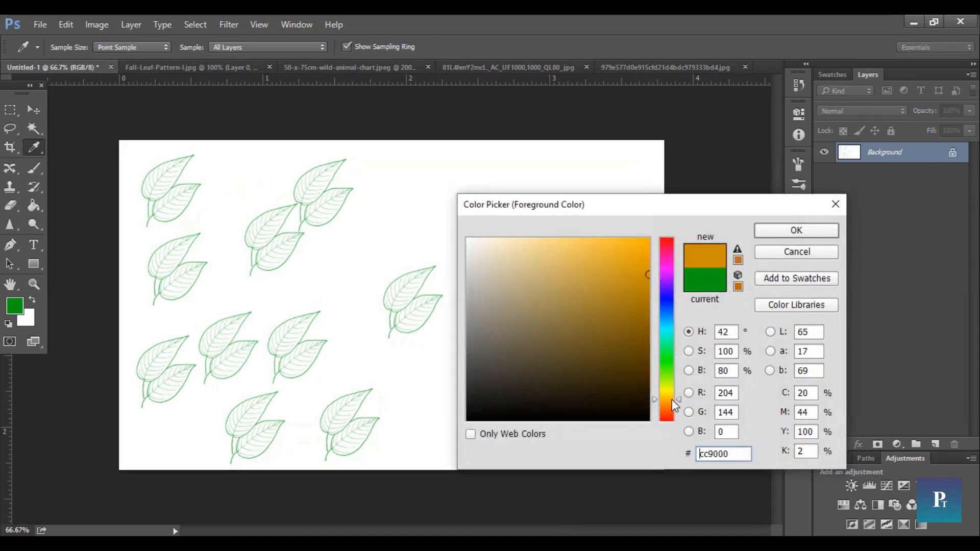
left_click_drag(672, 400, 672, 410)
left_click_drag(647, 275, 648, 244)
left_click(767, 232)
key("b")
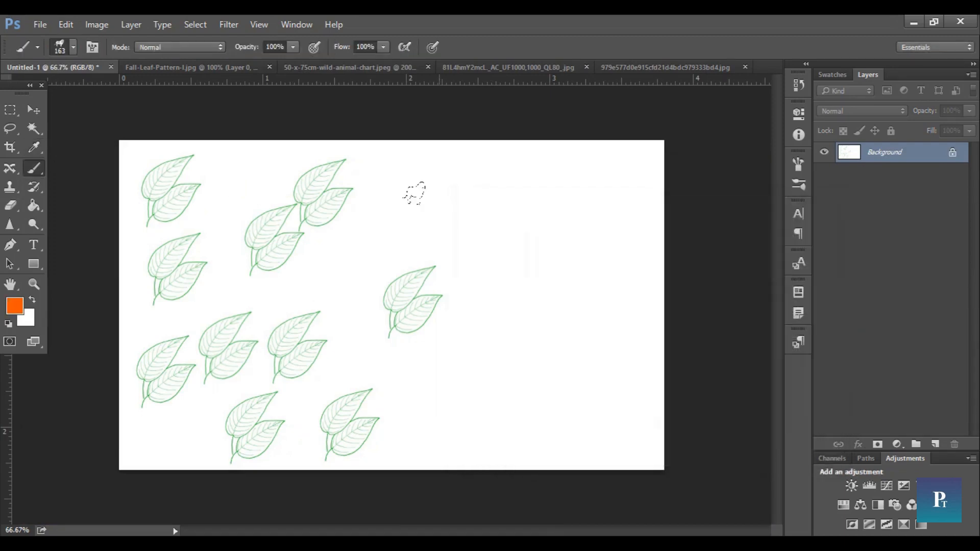
Stamp seven orange lions with the 163 px brush in two rows across the upper middle and right of the Untitled-1 canvas.
left_click(410, 178)
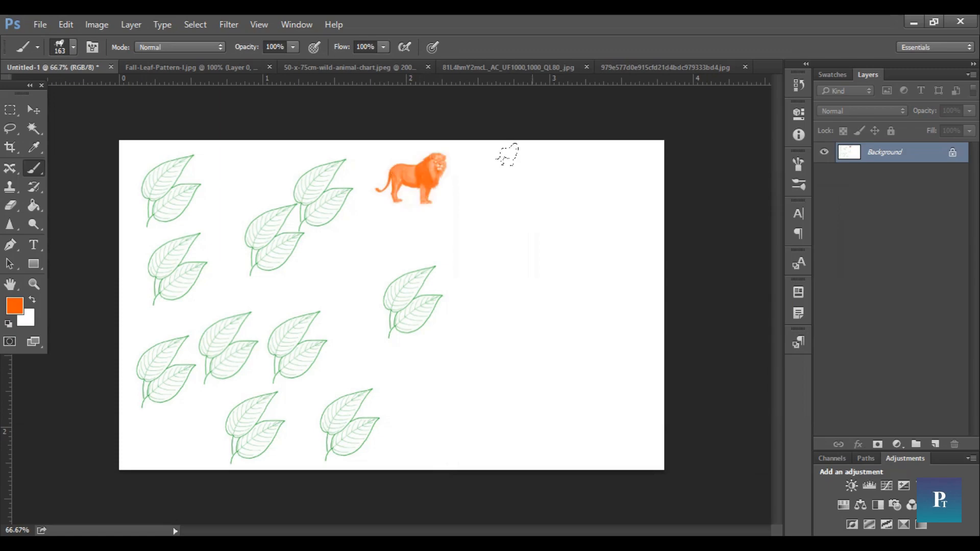
left_click(491, 177)
left_click(570, 178)
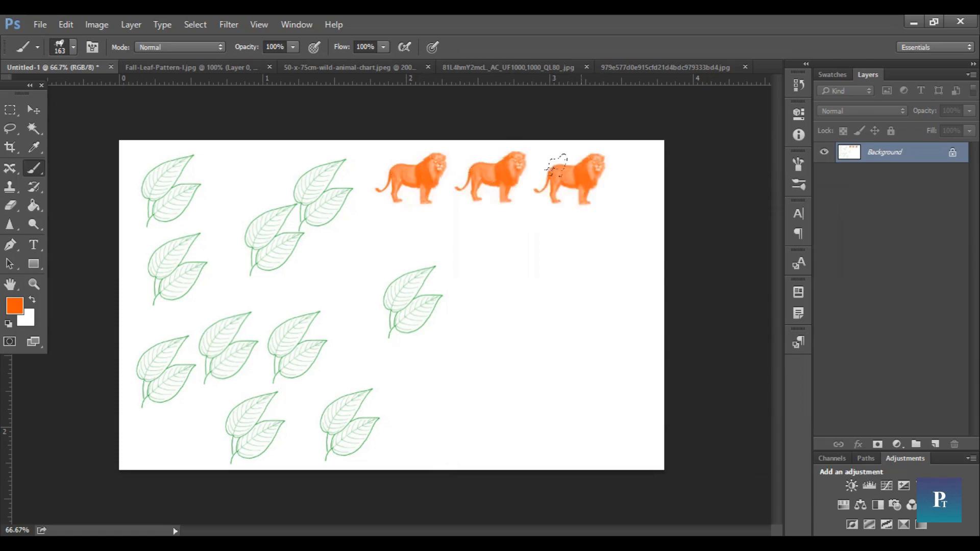
left_click(618, 231)
left_click(532, 236)
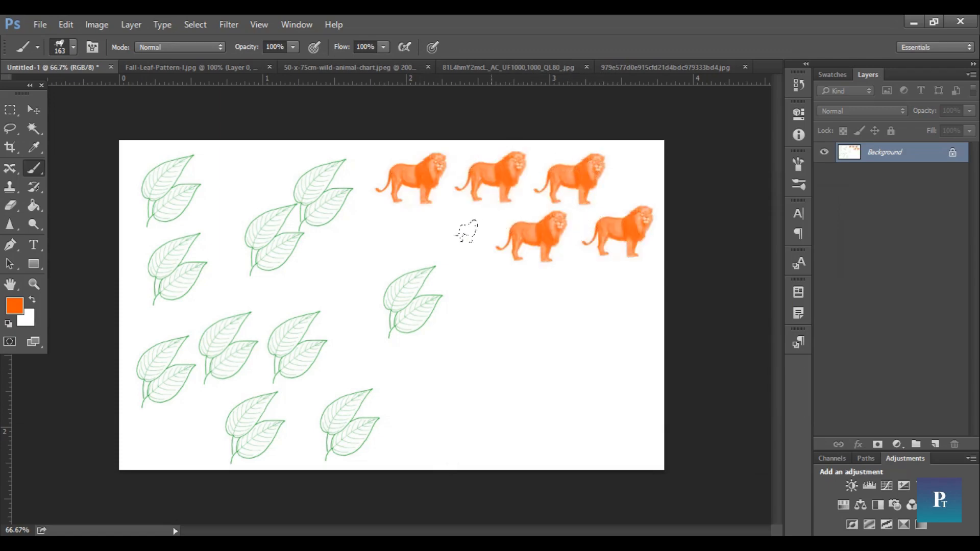
left_click(446, 235)
left_click(353, 235)
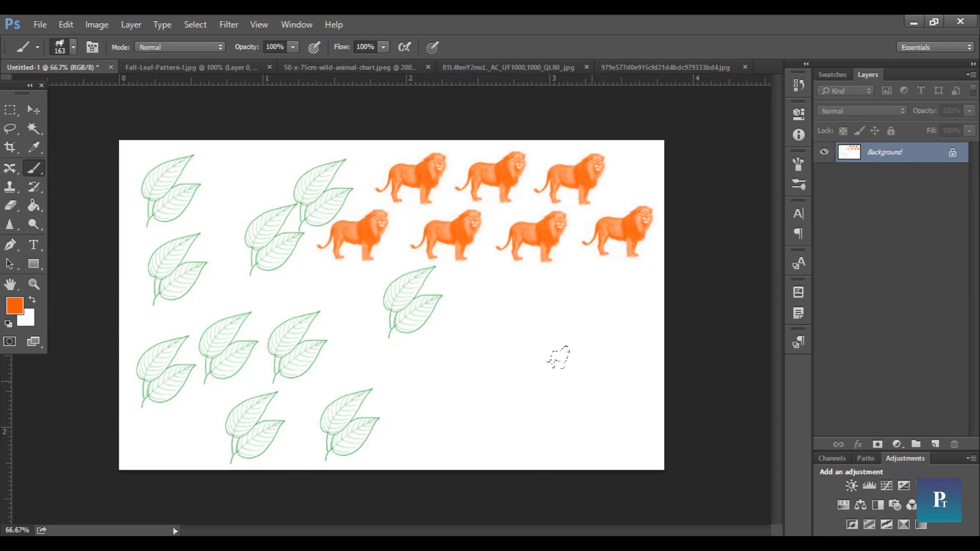
left_click(347, 70)
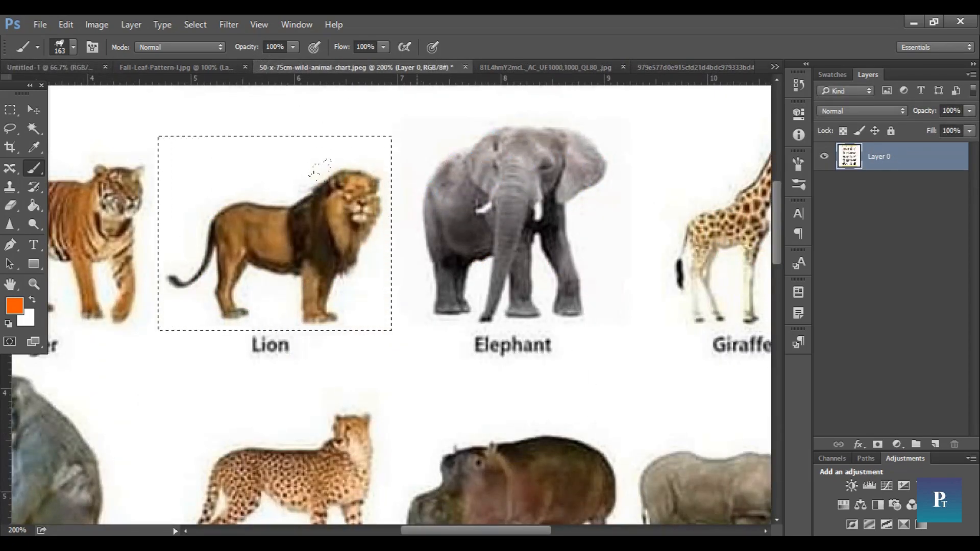
key("ctrl+minus")
key("ctrl+minus")
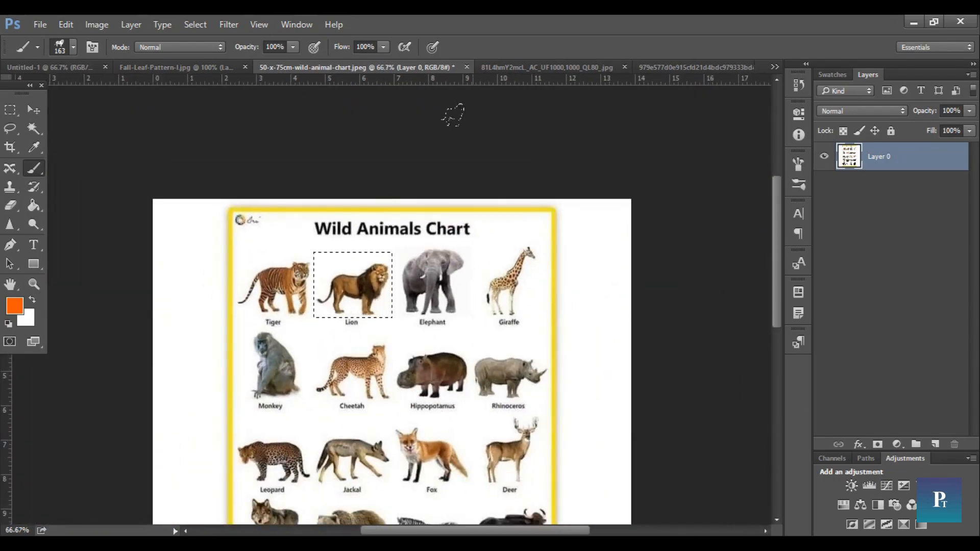
In the flowers chart image, select the dahlia with a rectangular marquee and define it as a brush preset named "dahlia".
left_click(518, 65)
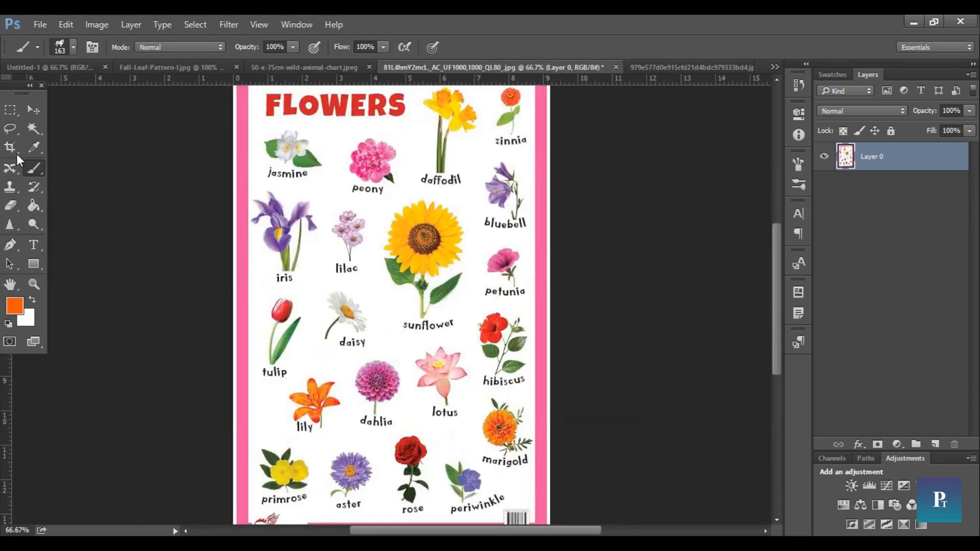
left_click(11, 109)
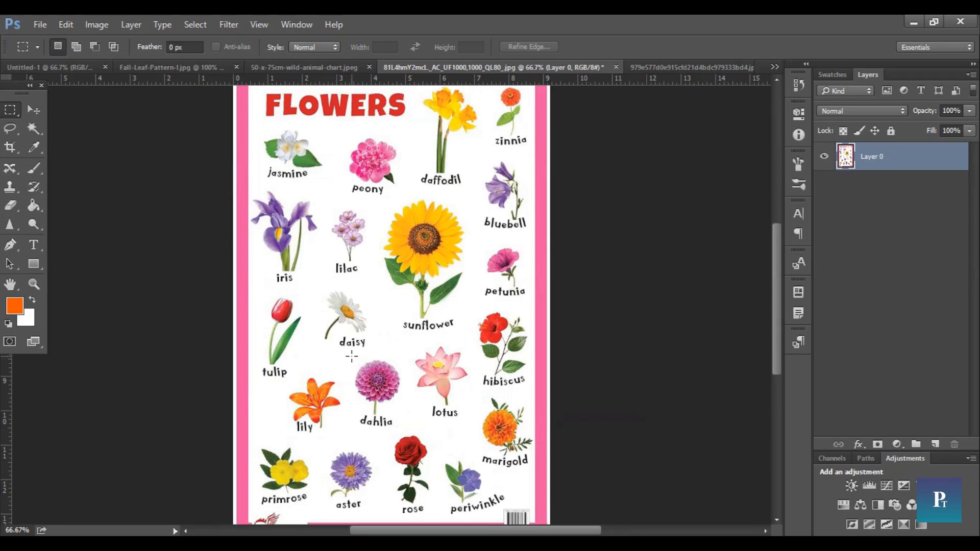
left_click_drag(351, 357, 405, 416)
left_click(70, 23)
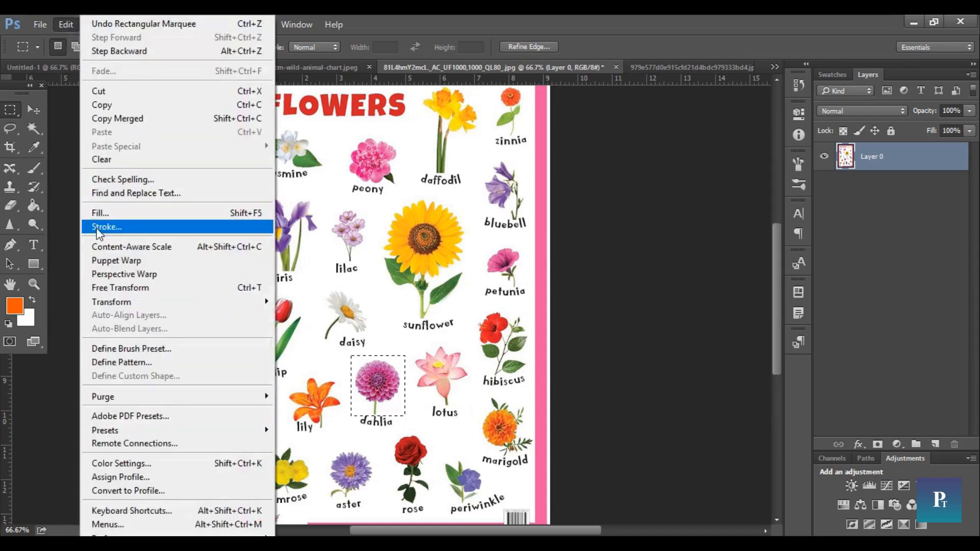
left_click(138, 348)
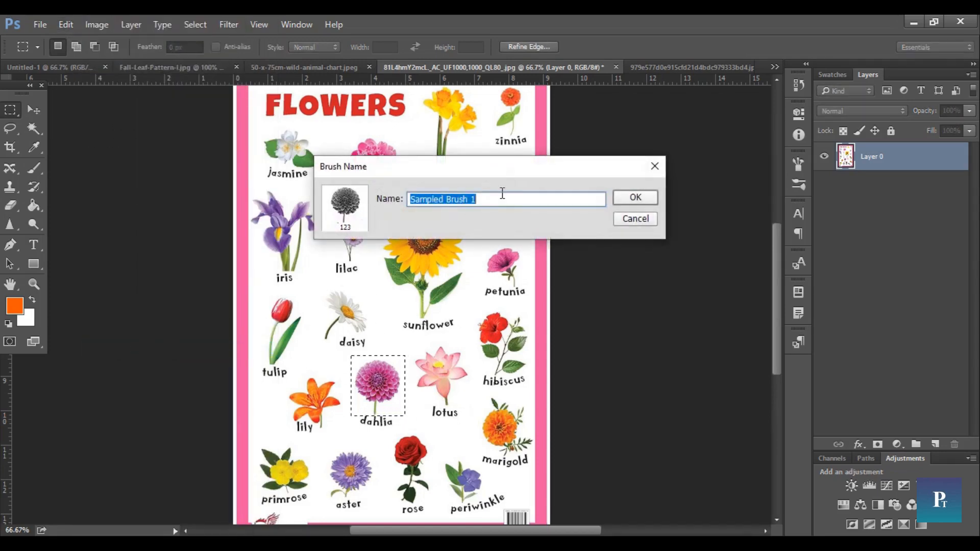
type("da")
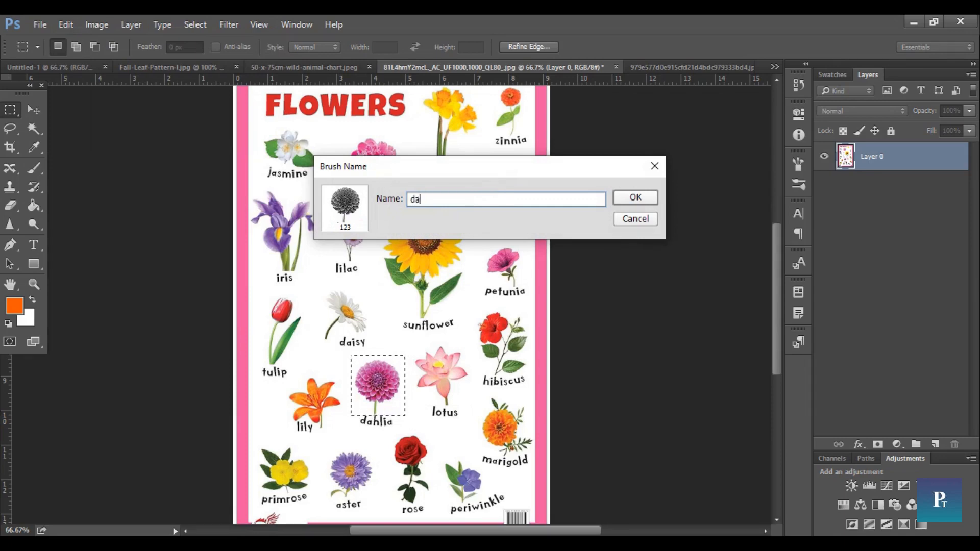
type("hlia")
key("Return")
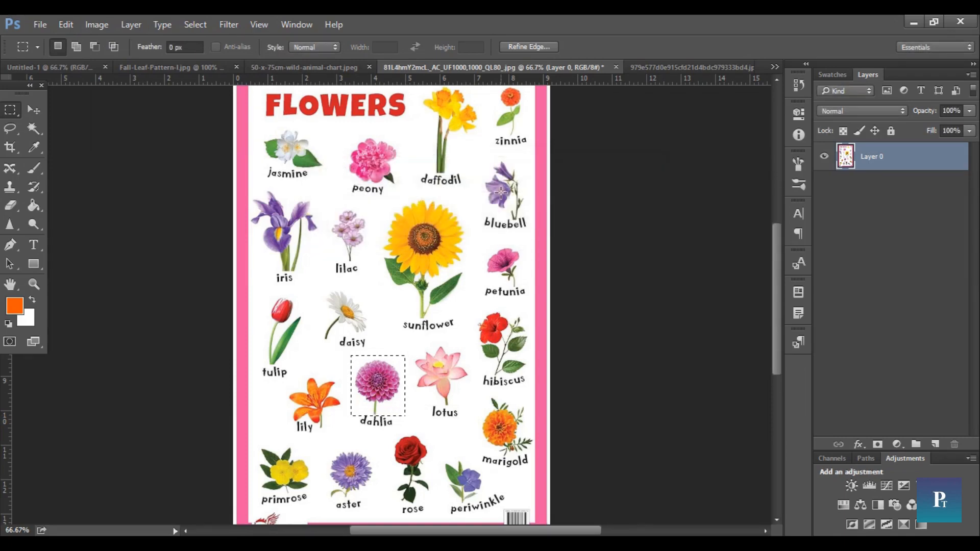
Return to the Untitled-1 canvas, set the foreground colour to magenta #f703ee and activate the Brush tool.
left_click(42, 66)
left_click(15, 307)
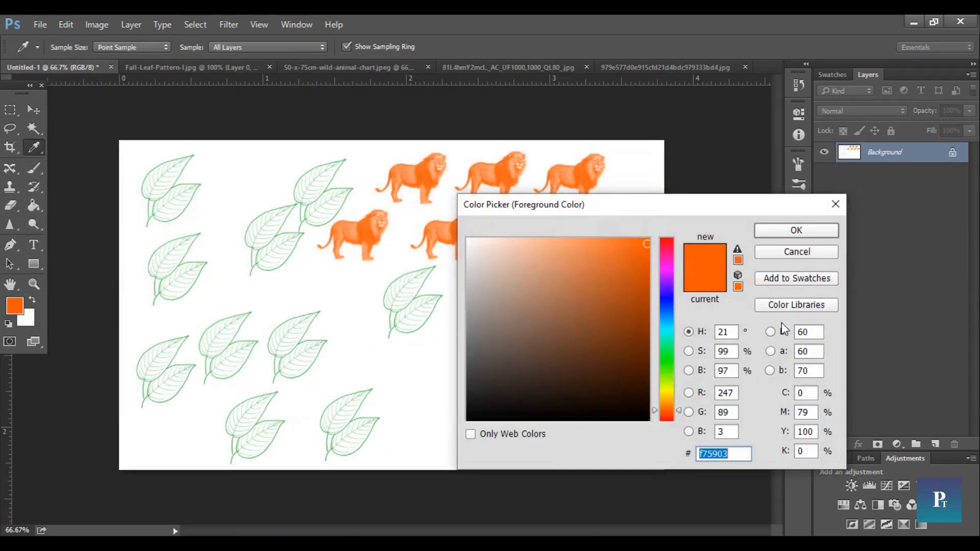
left_click(672, 268)
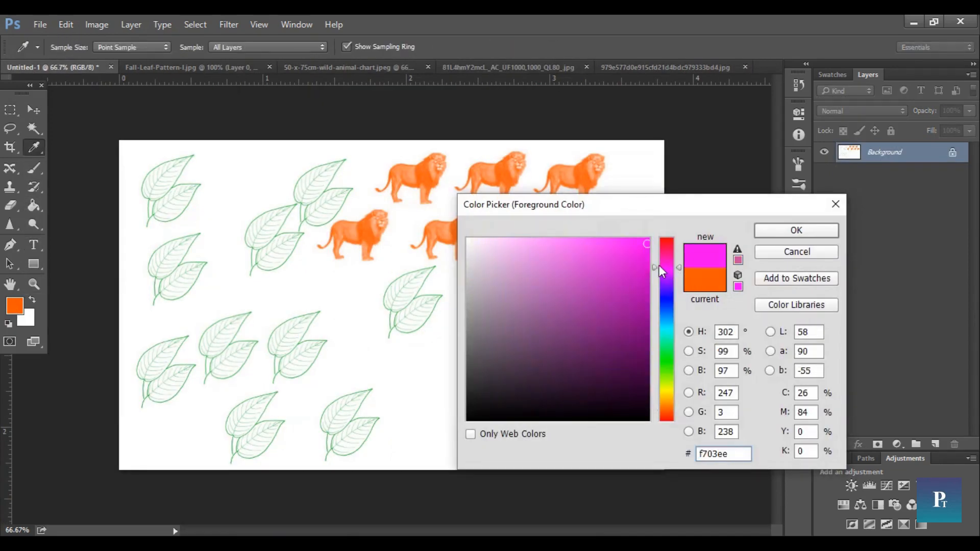
left_click(796, 230)
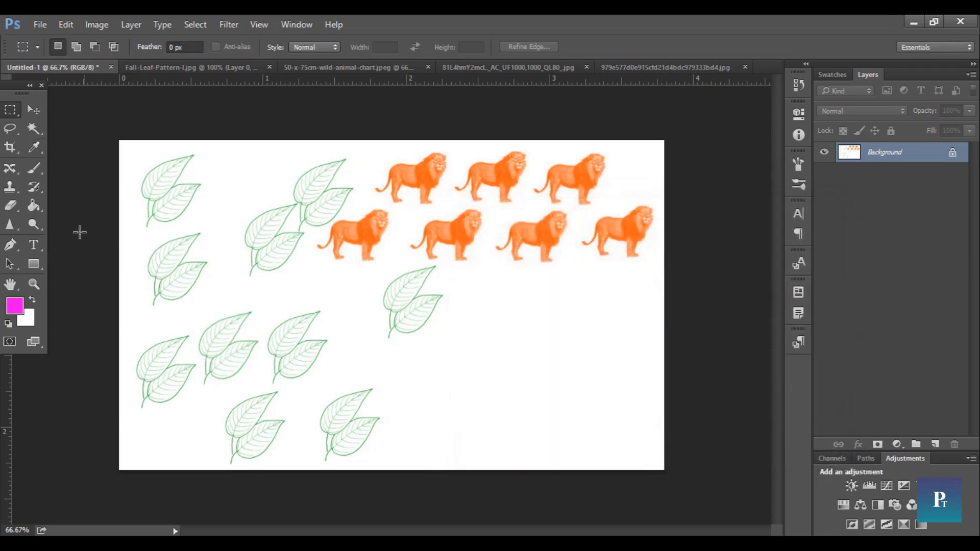
left_click(34, 168)
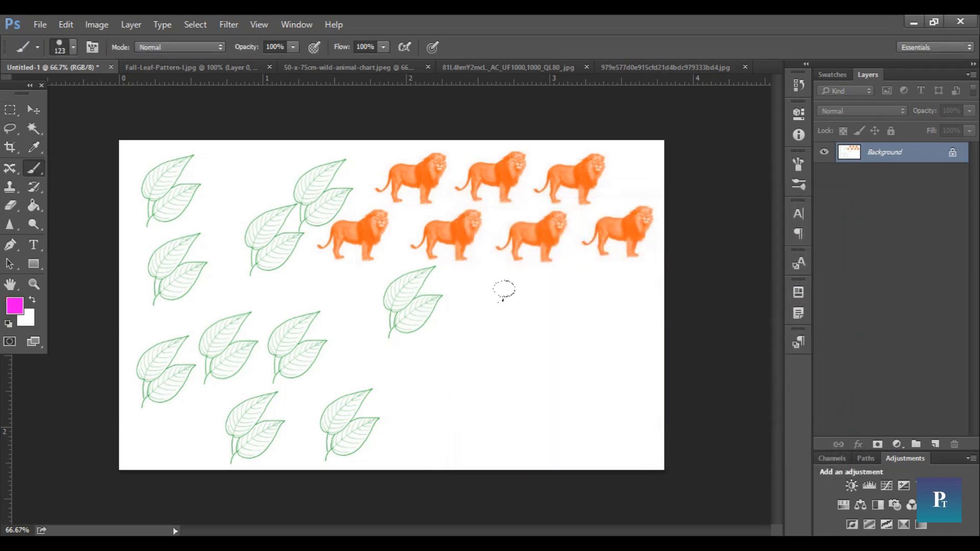
Stamp eight magenta dahlias with the 123 px brush in two rows below the lions on the Untitled-1 canvas.
left_click(619, 276)
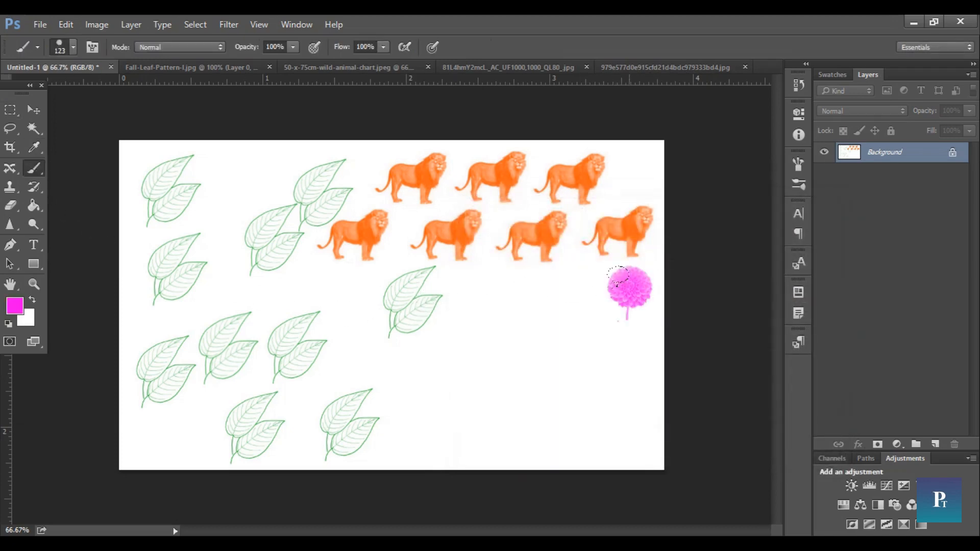
left_click(557, 278)
left_click(478, 278)
left_click(439, 327)
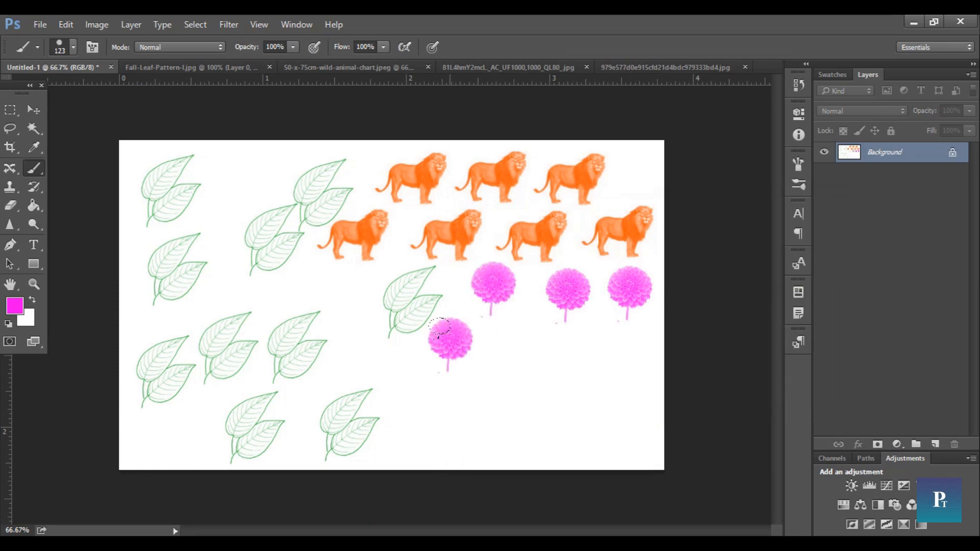
left_click(332, 292)
left_click(351, 334)
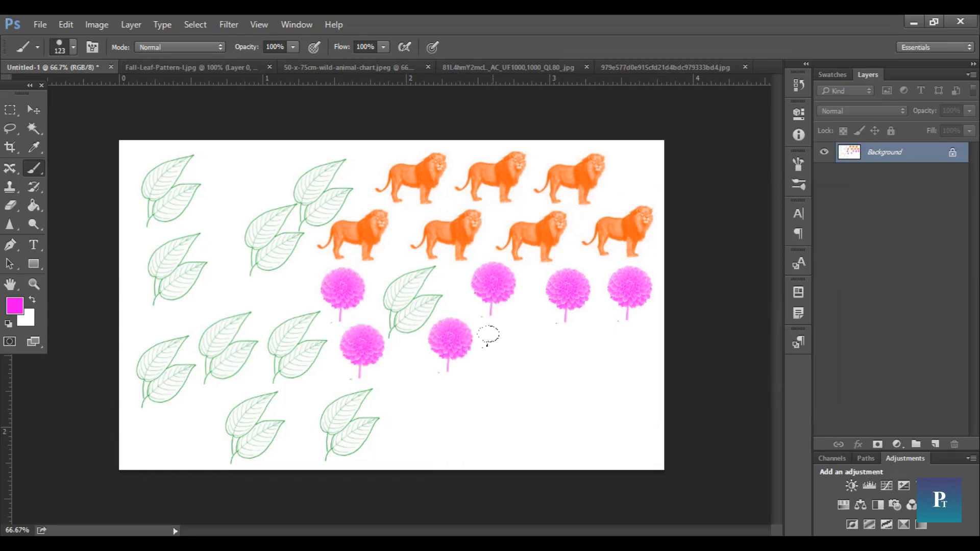
left_click(507, 335)
left_click(594, 333)
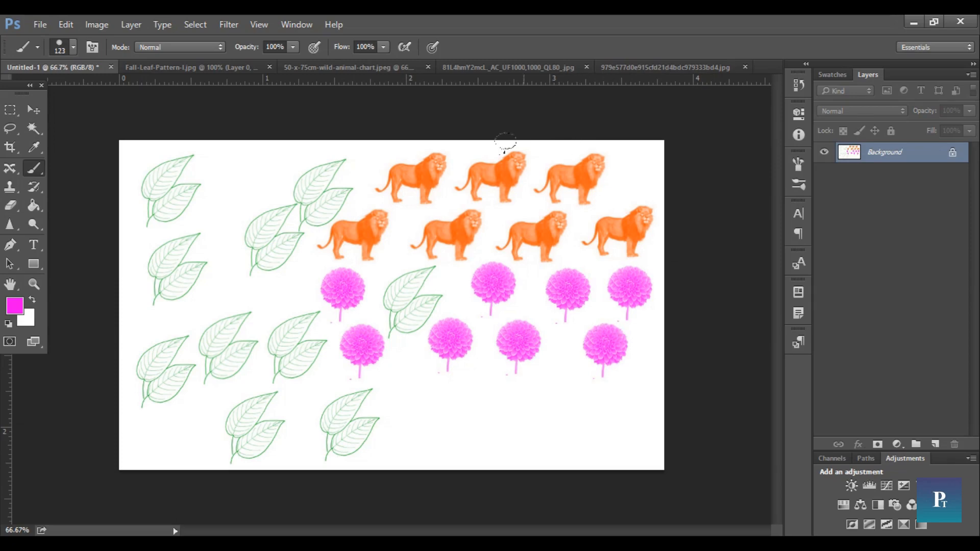
In the colourful logo shapes image, select the swirl in the fourth row, third column with a rectangular marquee and define it as brush preset "spiral".
left_click(488, 67)
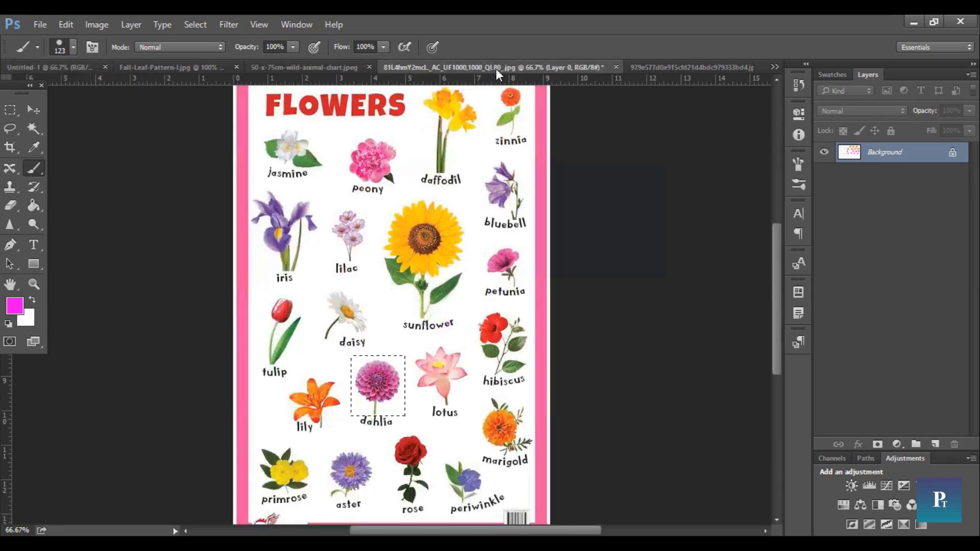
left_click(654, 68)
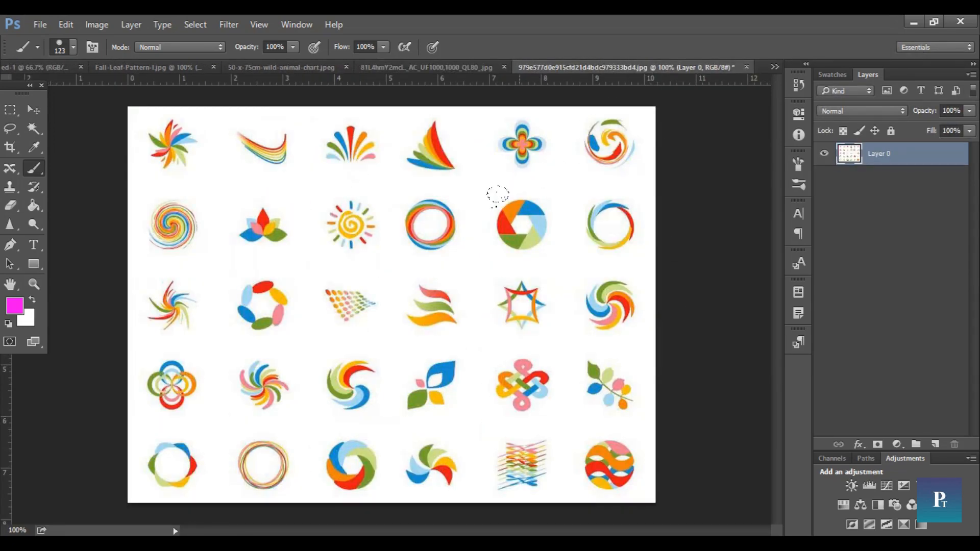
left_click_drag(11, 110, 53, 113)
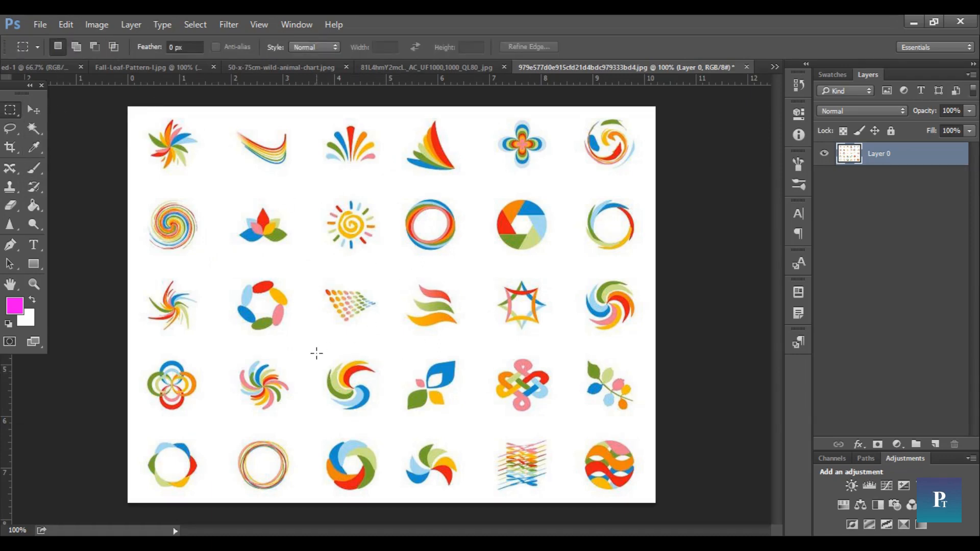
left_click_drag(317, 353, 383, 407)
left_click(66, 24)
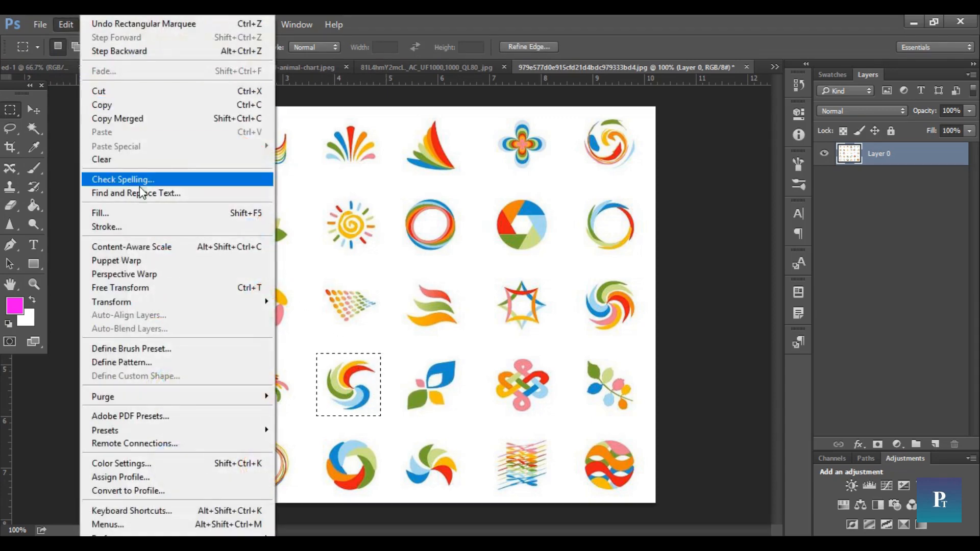
left_click(143, 348)
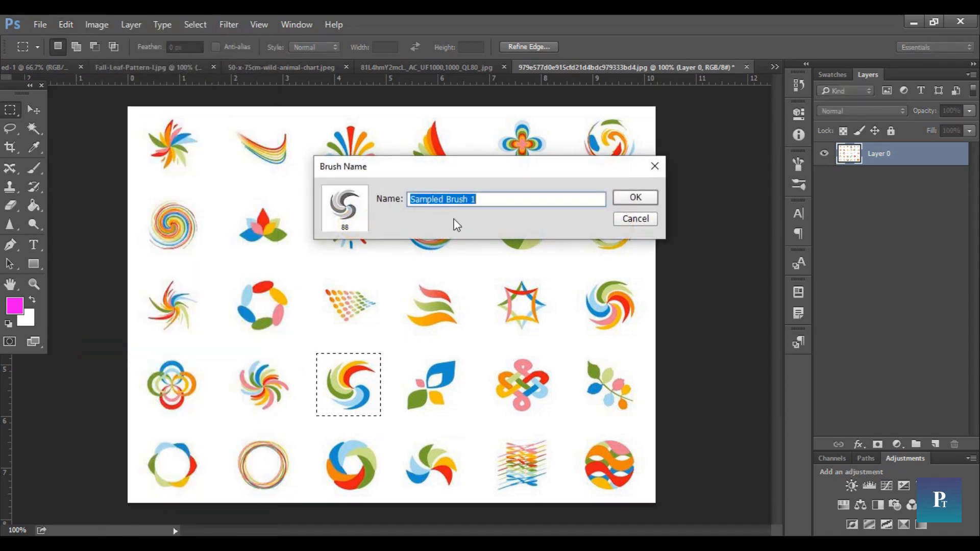
type("sp")
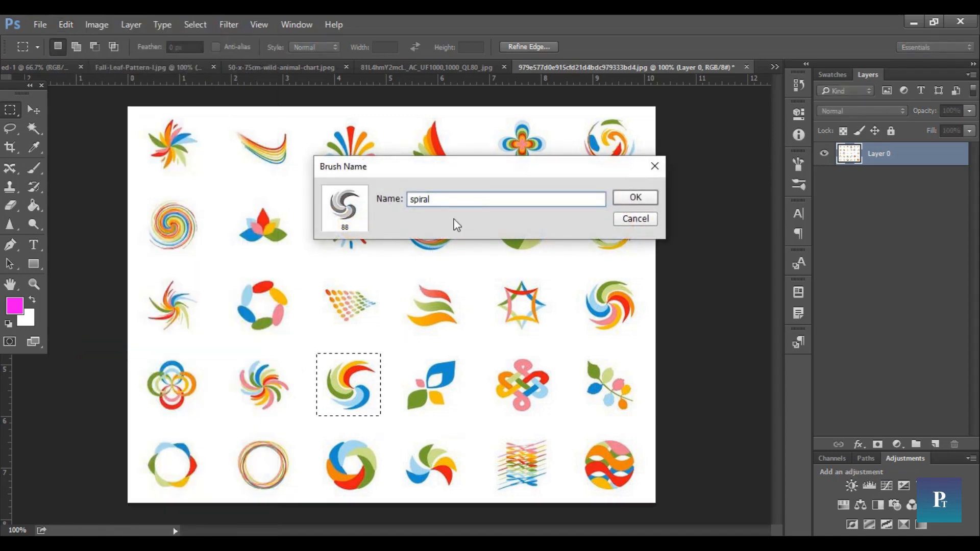
type("iral")
key("Return")
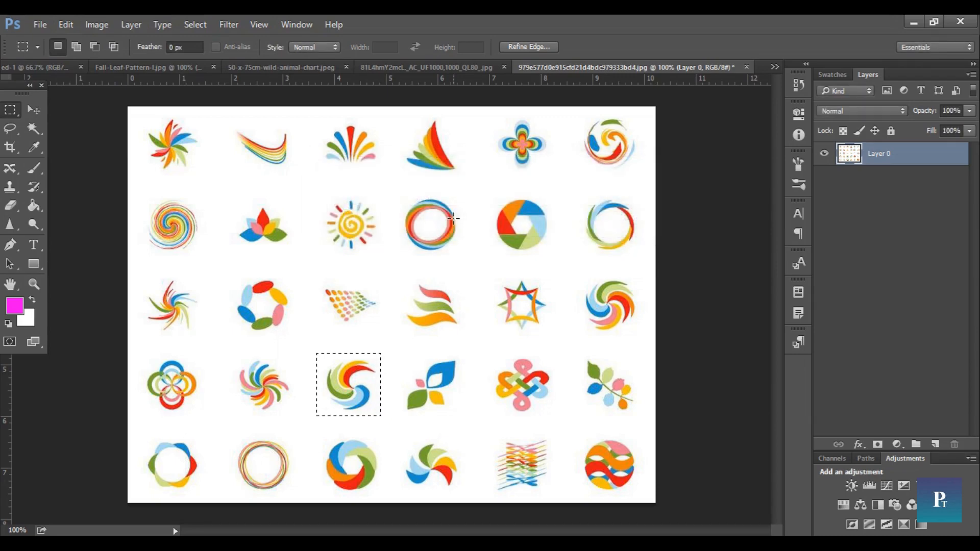
Return to the Untitled-1 canvas with the Brush tool active and set the foreground colour to blue #04a8d1.
left_click(34, 168)
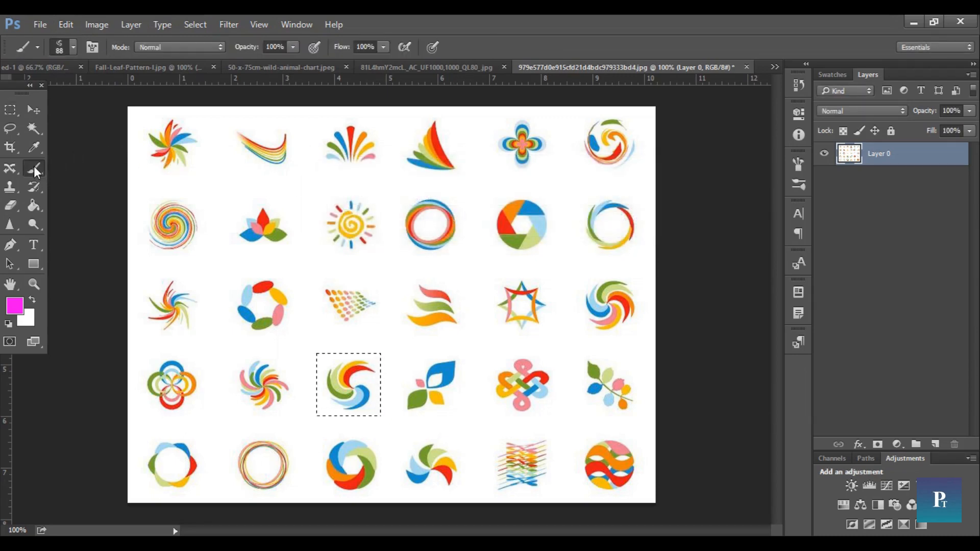
left_click(43, 69)
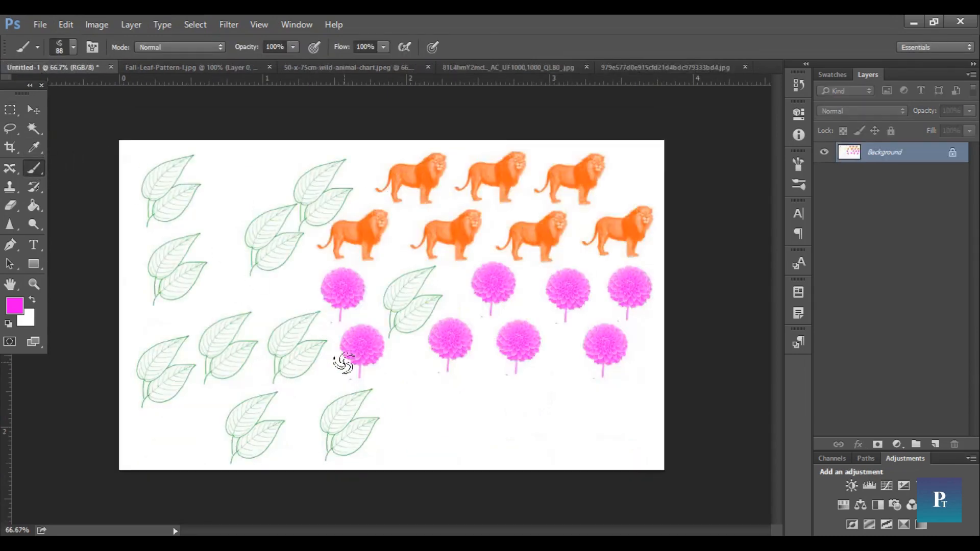
left_click(14, 306)
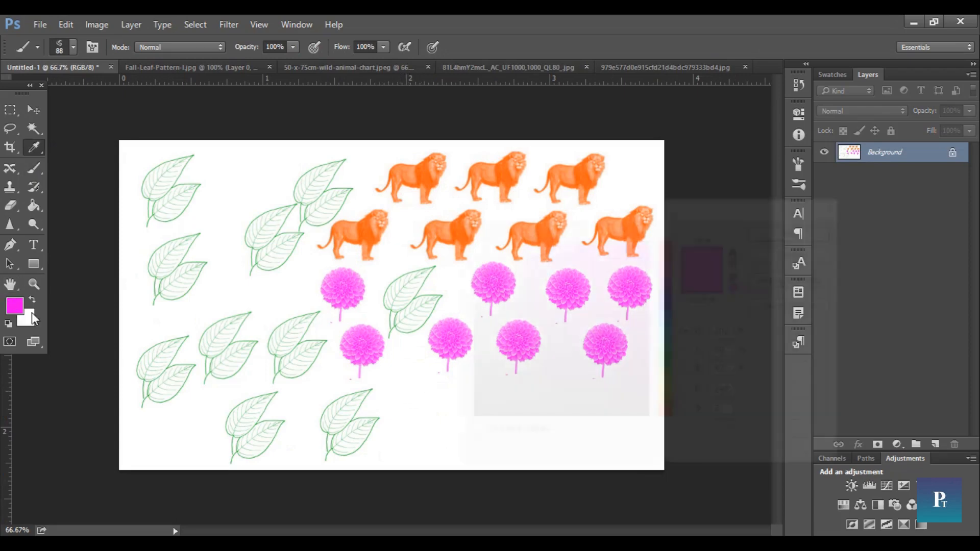
mouse_move(622, 347)
left_mouse_down()
mouse_move(645, 346)
mouse_move(641, 372)
mouse_move(664, 323)
left_mouse_up()
left_click(642, 289)
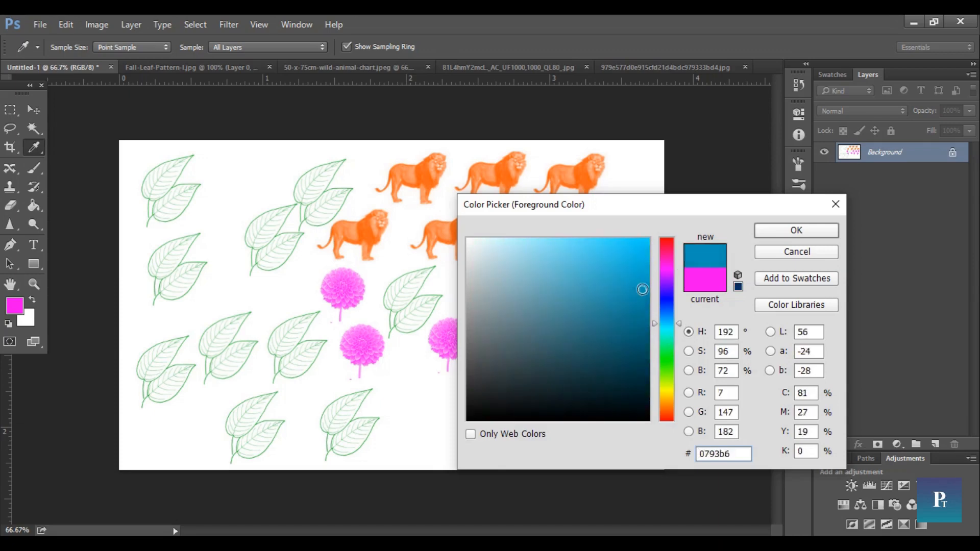
left_click_drag(643, 289, 646, 271)
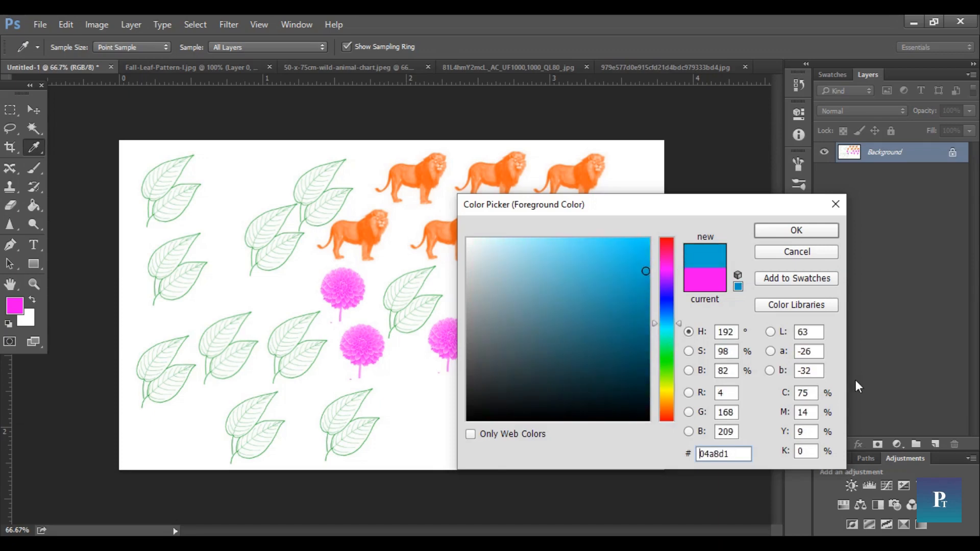
left_click(795, 231)
key("b")
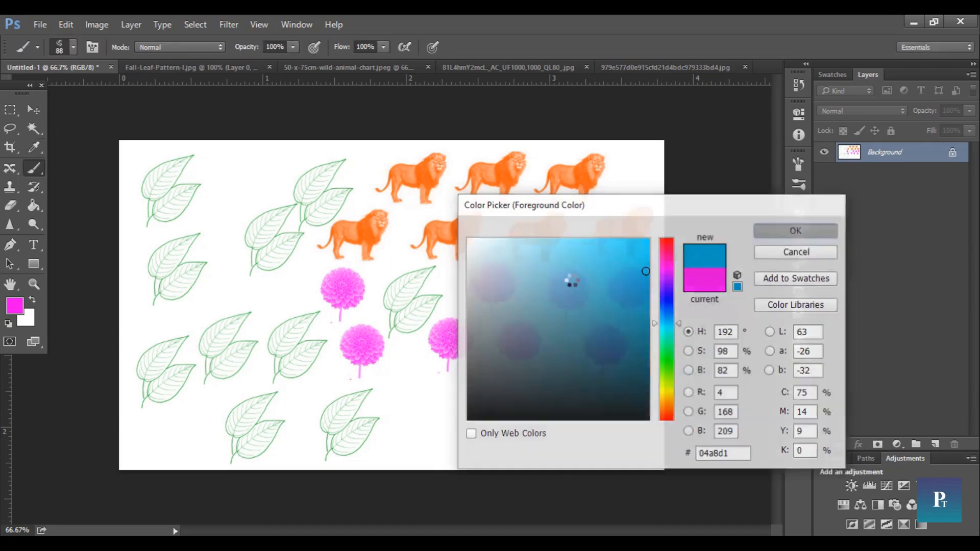
Stamp six blue spirals with the 88 px brush in a row below the dahlias, and paint a continuous wavy stroke beneath them.
left_click(397, 385)
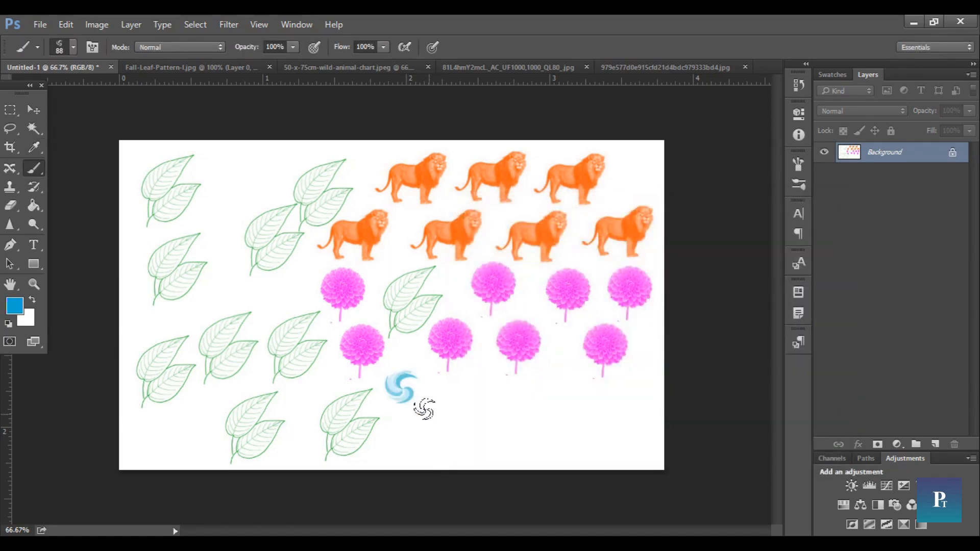
left_click(437, 393)
left_click(491, 394)
left_click(538, 392)
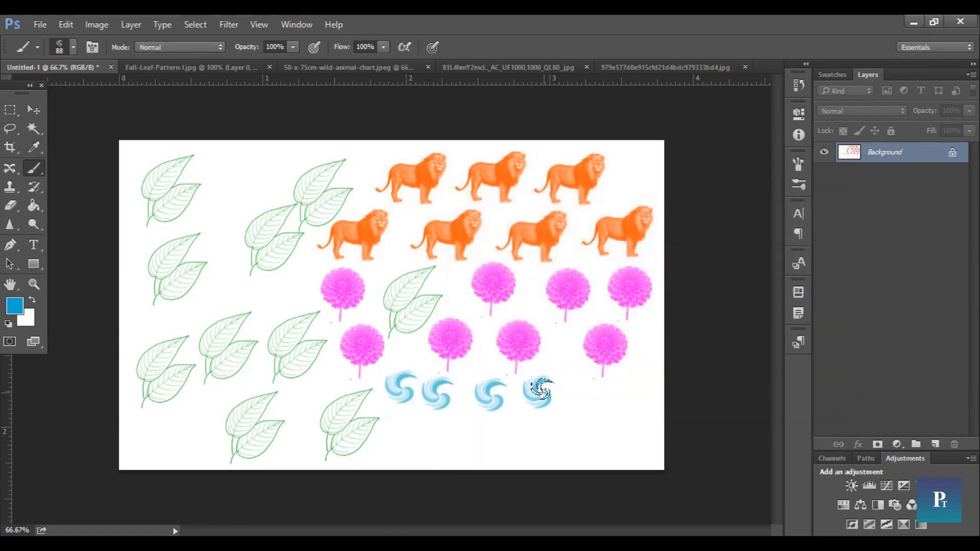
left_click(588, 396)
left_click(633, 389)
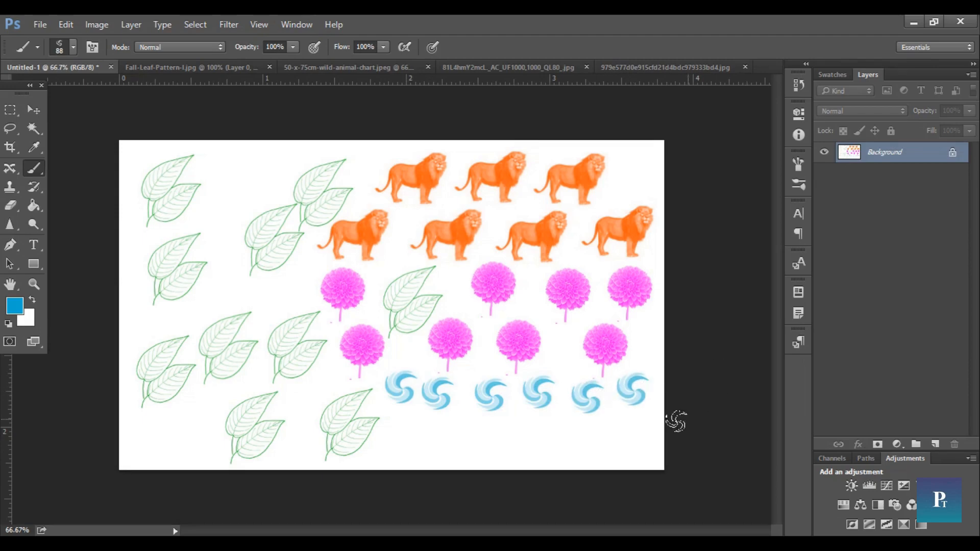
mouse_move(648, 449)
left_mouse_down()
mouse_move(617, 428)
mouse_move(596, 449)
mouse_move(569, 454)
mouse_move(541, 436)
mouse_move(511, 458)
mouse_move(448, 428)
mouse_move(435, 445)
mouse_move(391, 433)
mouse_move(367, 450)
left_mouse_up()
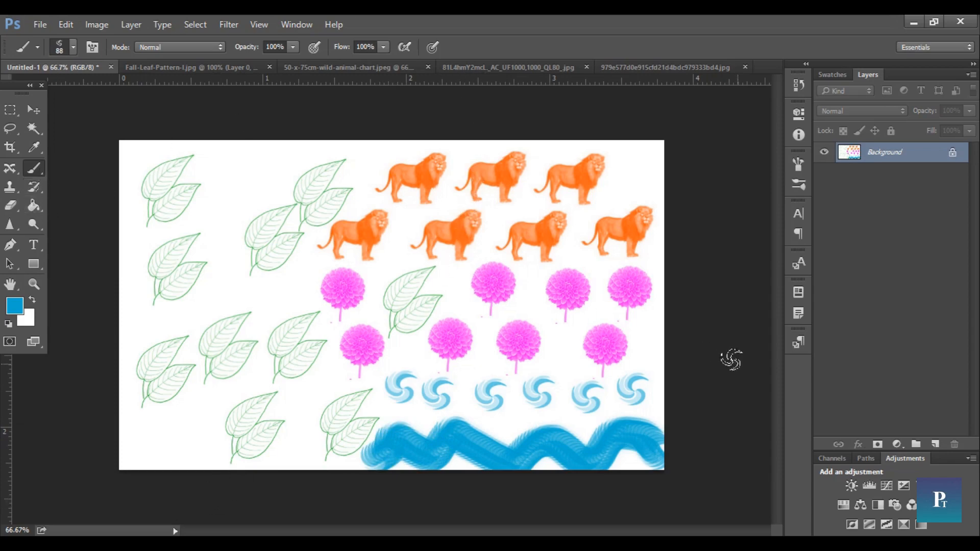
Choose the 170 px leaf brush preset and set the foreground colour to a medium yellow-green with hue 82°.
left_click(73, 47)
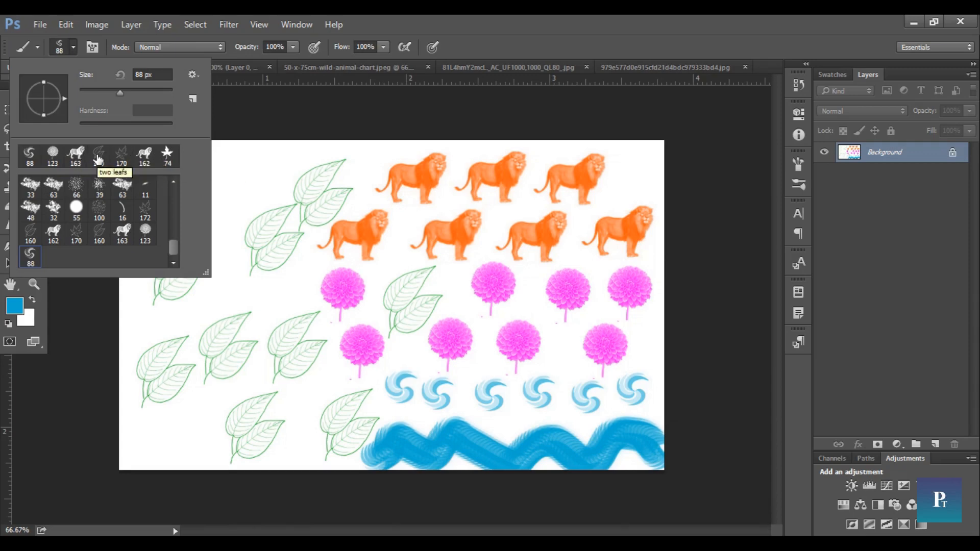
left_click(118, 160)
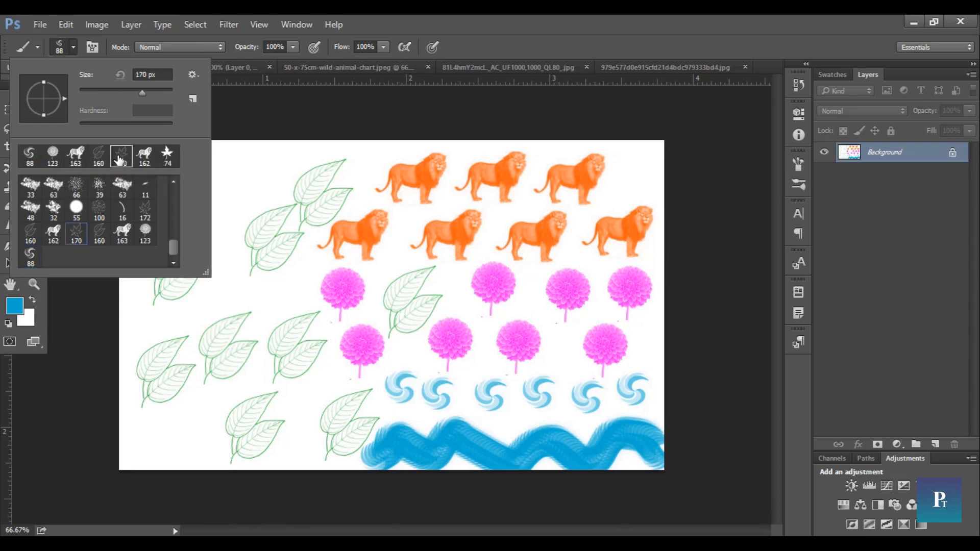
left_click(418, 28)
left_click(14, 308)
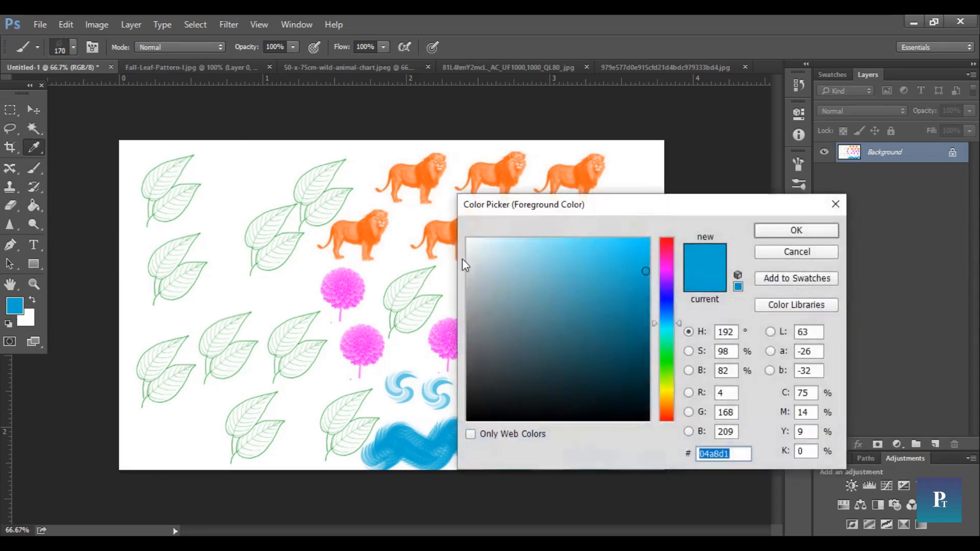
left_click_drag(666, 296, 658, 378)
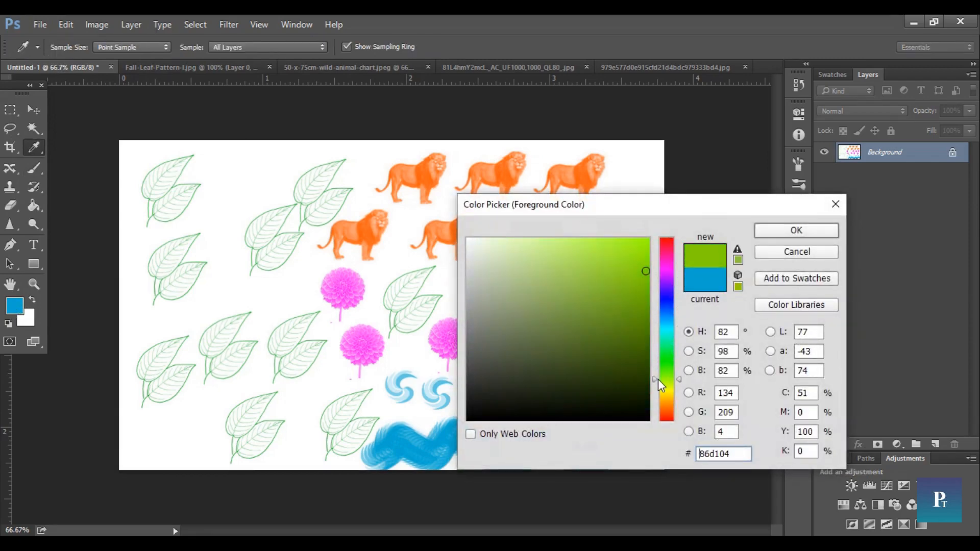
left_click(648, 291)
left_click(770, 235)
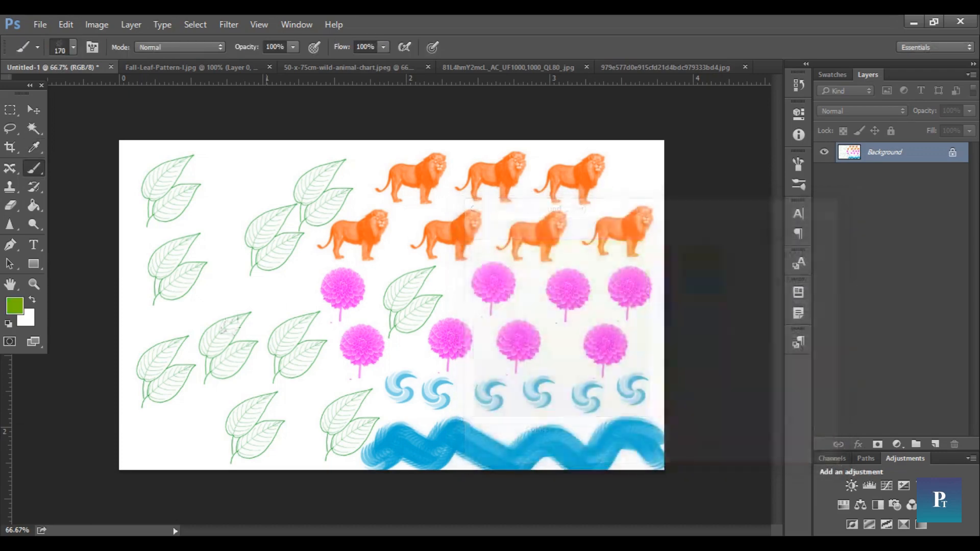
Paint continuous green leaf strokes along all four edges of the Untitled-1 canvas to form a border.
mouse_move(118, 414)
left_mouse_down()
mouse_move(136, 409)
mouse_move(185, 439)
left_mouse_up()
mouse_move(204, 161)
left_mouse_down()
mouse_move(223, 116)
mouse_move(262, 102)
mouse_move(332, 116)
mouse_move(368, 99)
left_mouse_up()
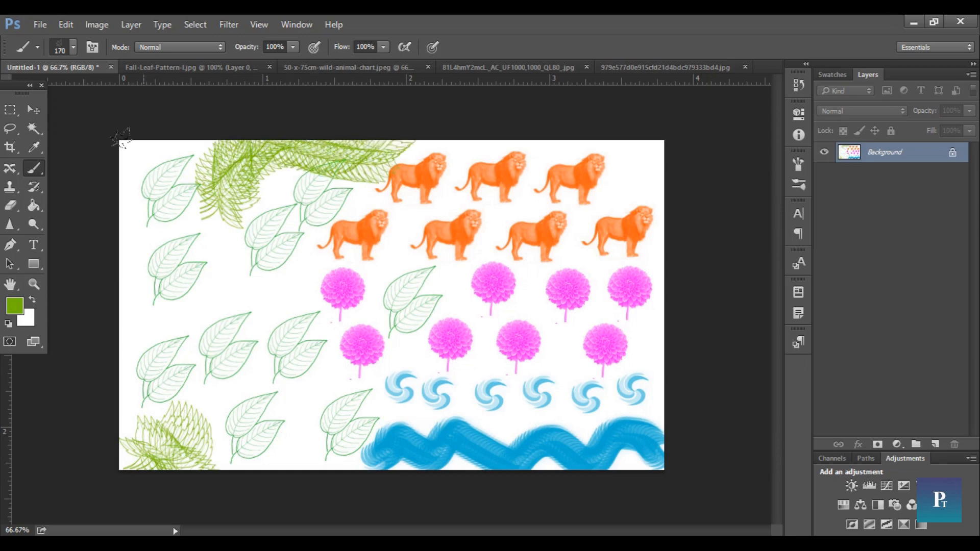
mouse_move(121, 137)
left_mouse_down()
mouse_move(145, 108)
mouse_move(97, 171)
mouse_move(98, 314)
mouse_move(76, 399)
mouse_move(83, 434)
mouse_move(414, 440)
mouse_move(651, 419)
mouse_move(640, 102)
mouse_move(509, 103)
mouse_move(459, 83)
mouse_move(359, 114)
mouse_move(158, 102)
left_mouse_up()
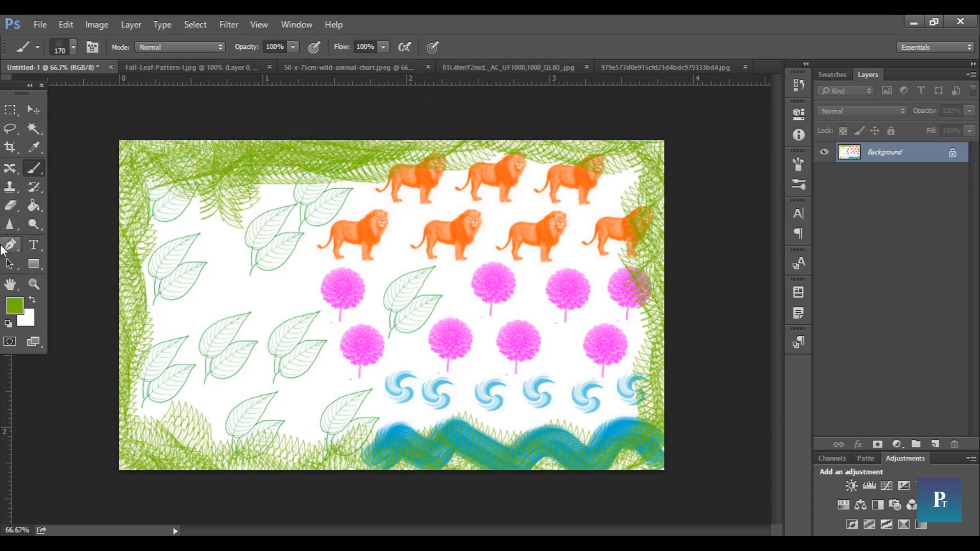